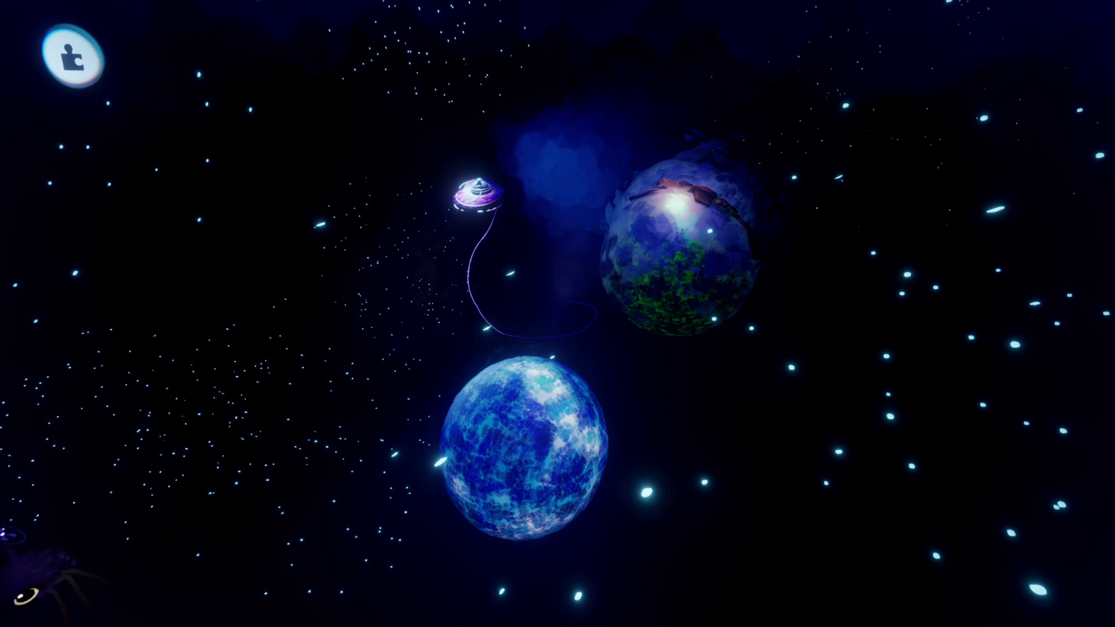
{"action": "key", "text": "Right"}
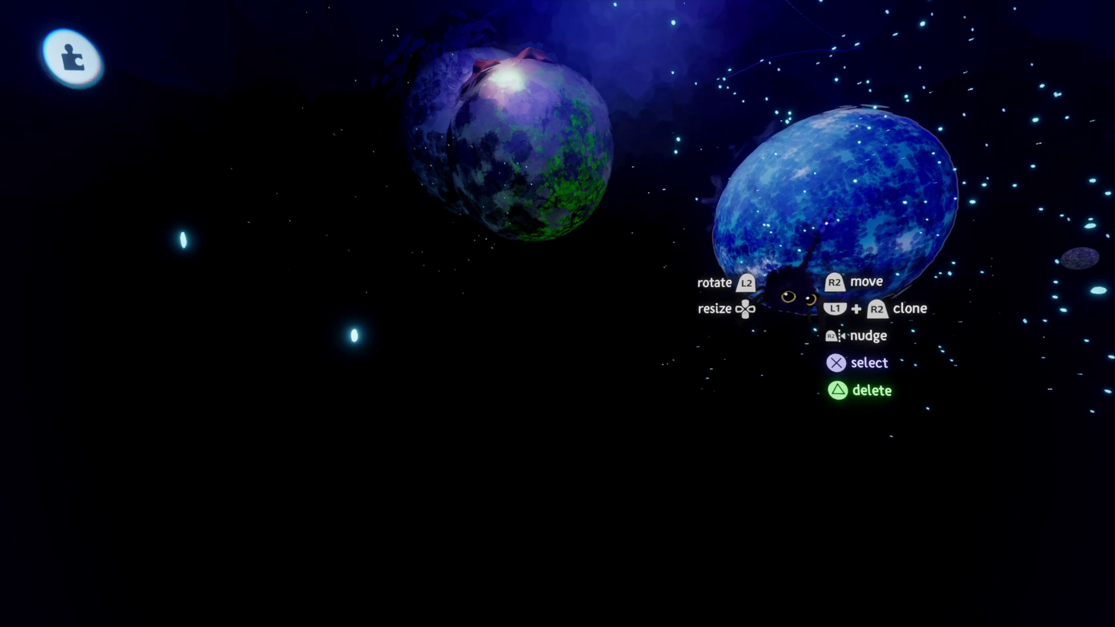
{"action": "left_click", "coordinate": [790, 295]}
{"action": "key", "text": "Escape"}
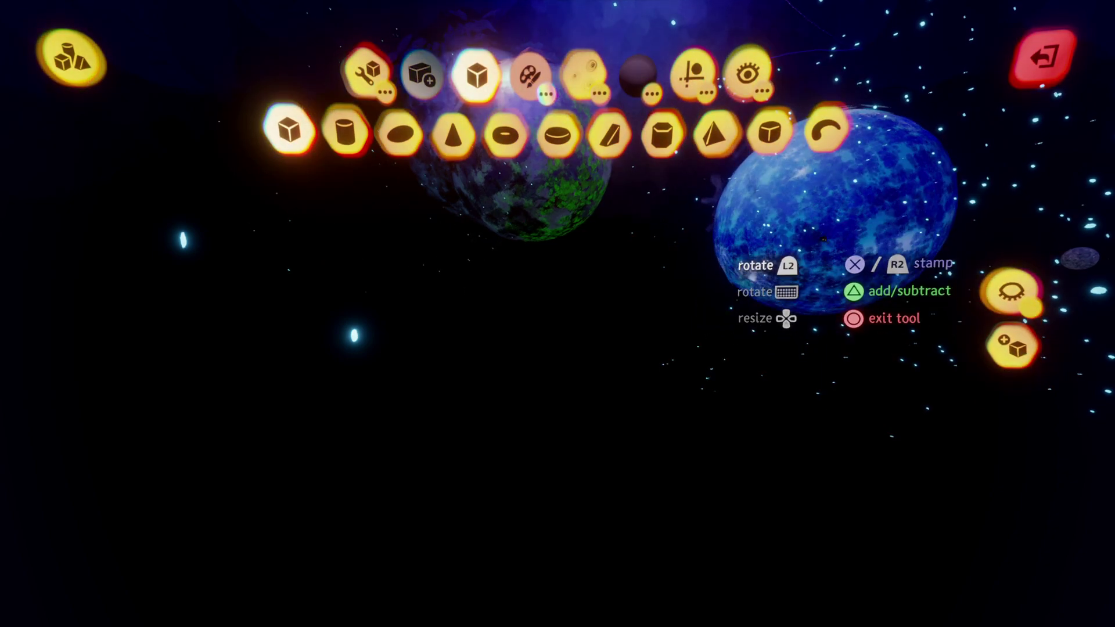
{"action": "key", "text": "Escape"}
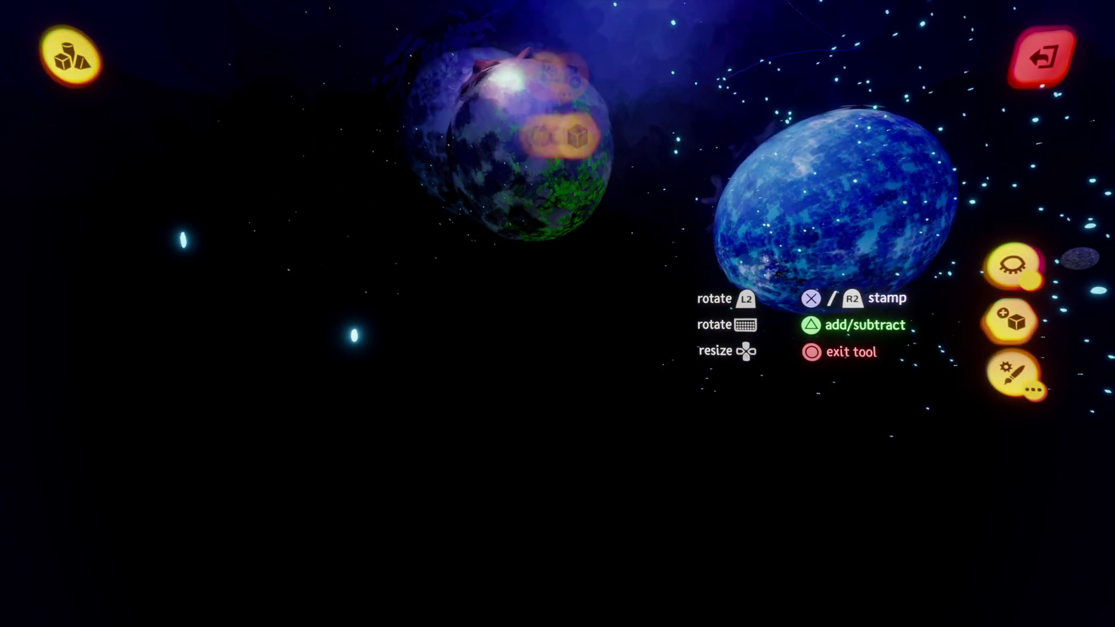
{"action": "key", "text": "Escape"}
Group the blue planet with the small pieces at its edge, and clear the selection
{"action": "left_click", "coordinate": [767, 244]}
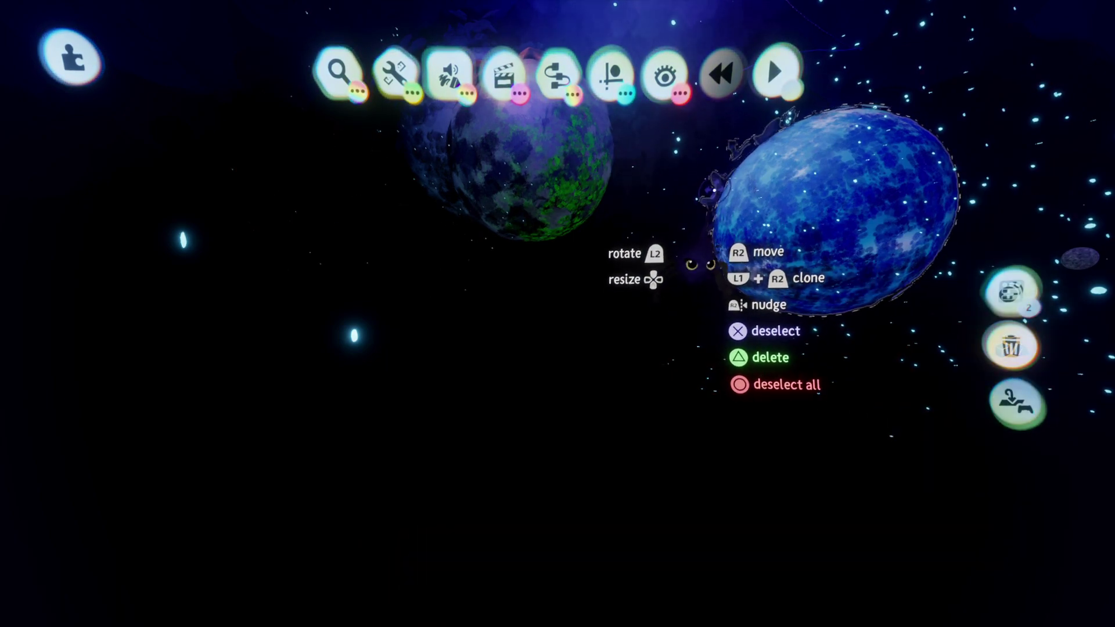
{"action": "left_click", "coordinate": [1013, 293]}
{"action": "middle_click_drag", "start_coordinate": [918, 319], "coordinate": [874, 326]}
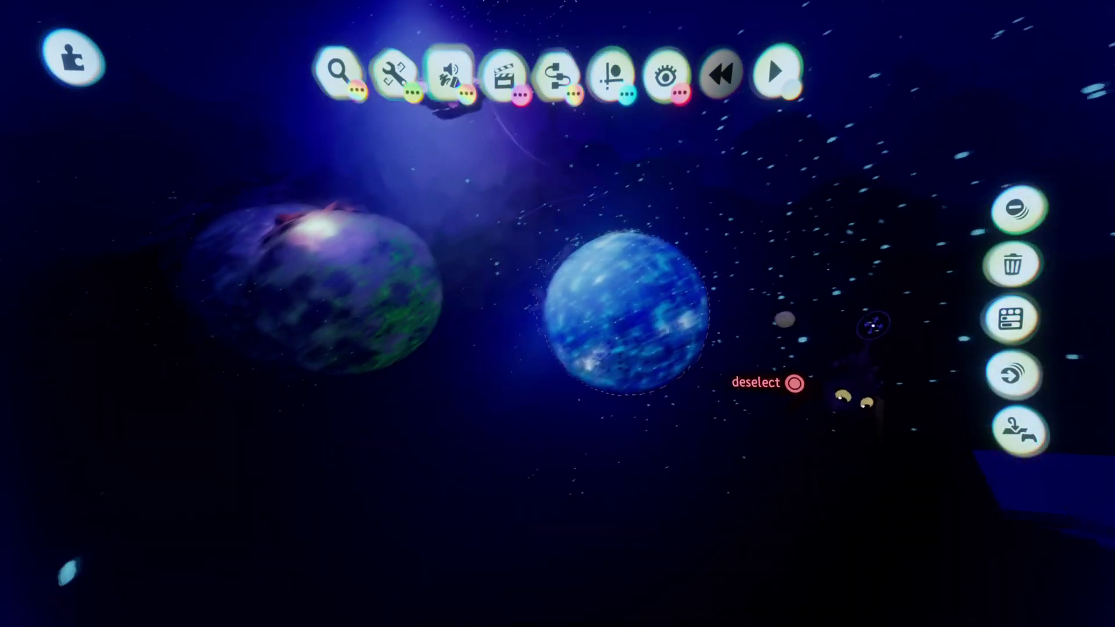
{"action": "key", "text": "Escape"}
{"action": "middle_click_drag", "start_coordinate": [630, 334], "coordinate": [563, 295]}
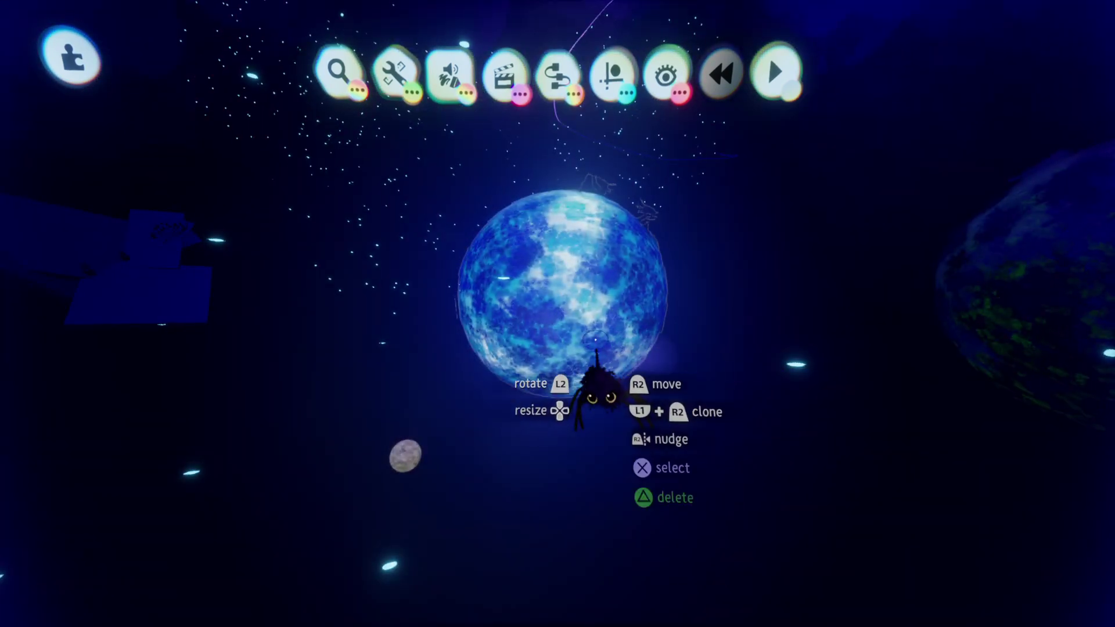
Select the blue planet and its small grey moon and group them together
{"action": "left_click", "coordinate": [558, 338]}
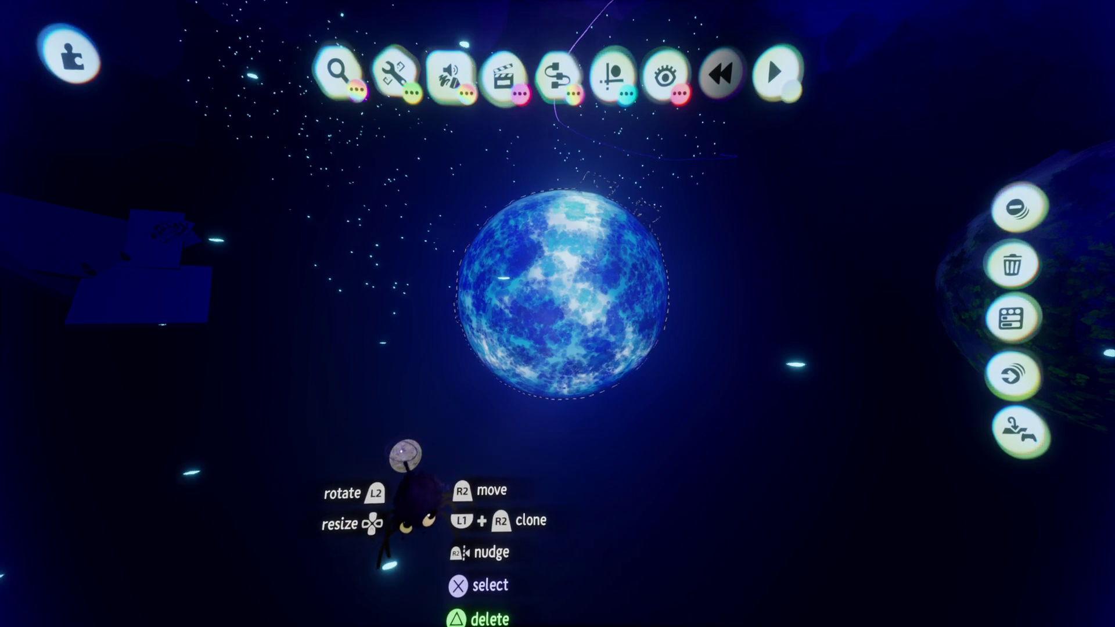
{"action": "left_click", "coordinate": [405, 455]}
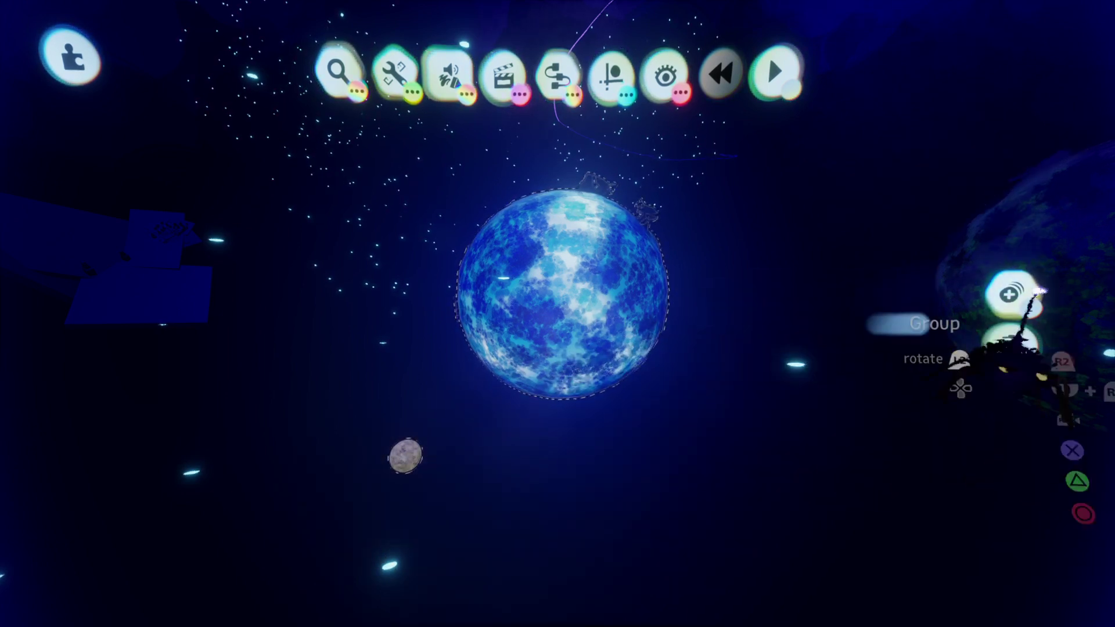
{"action": "left_click", "coordinate": [1011, 295]}
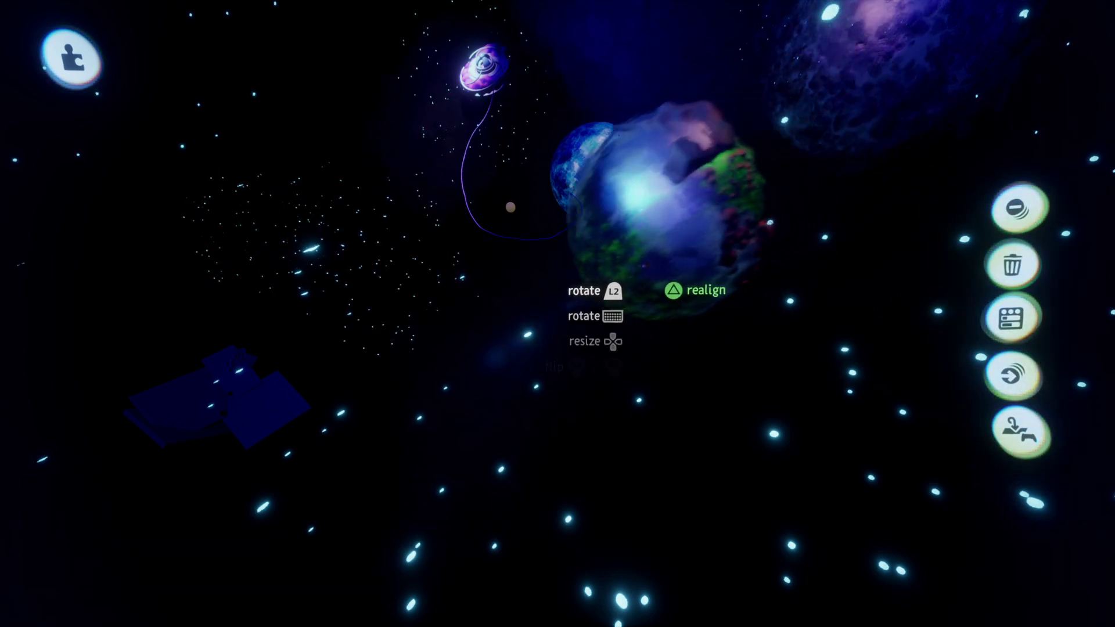
Reposition and rotate the large purple-and-green planet beneath the flying saucer
{"action": "left_click_drag", "start_coordinate": [645, 265], "coordinate": [544, 346]}
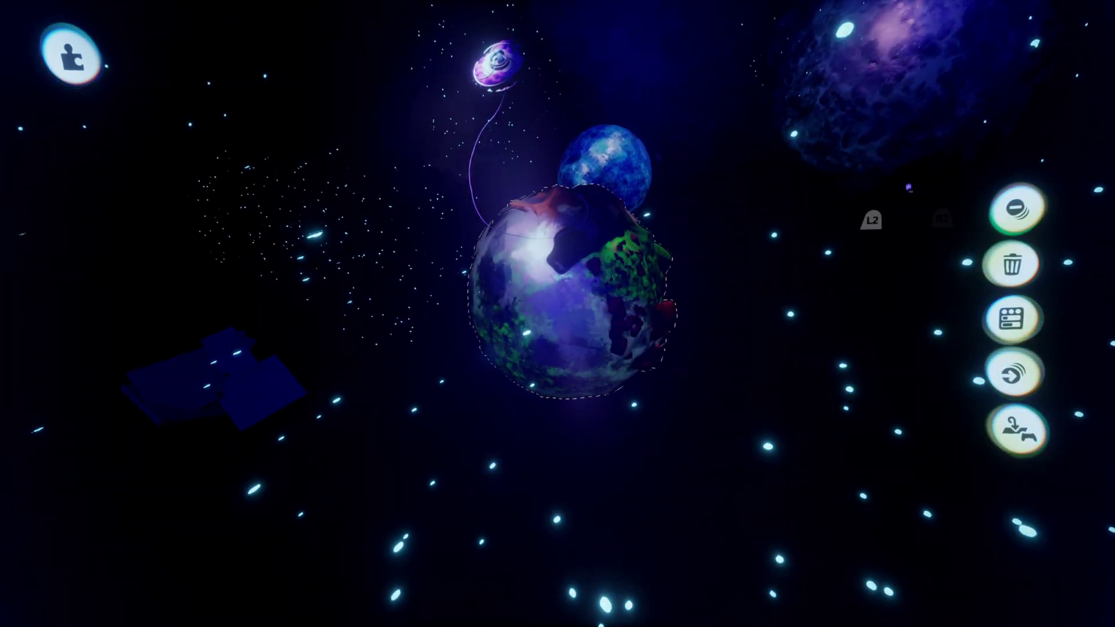
{"action": "middle_click_drag", "start_coordinate": [920, 112], "coordinate": [831, 212]}
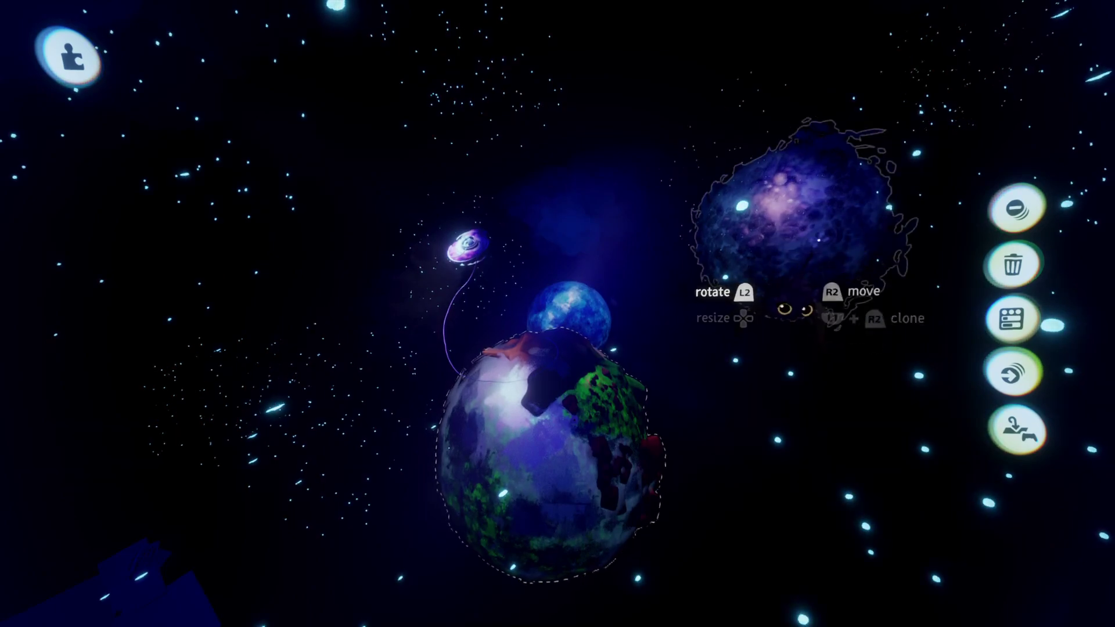
{"action": "scroll", "coordinate": [815, 268], "scroll_direction": "up", "scroll_amount": 8}
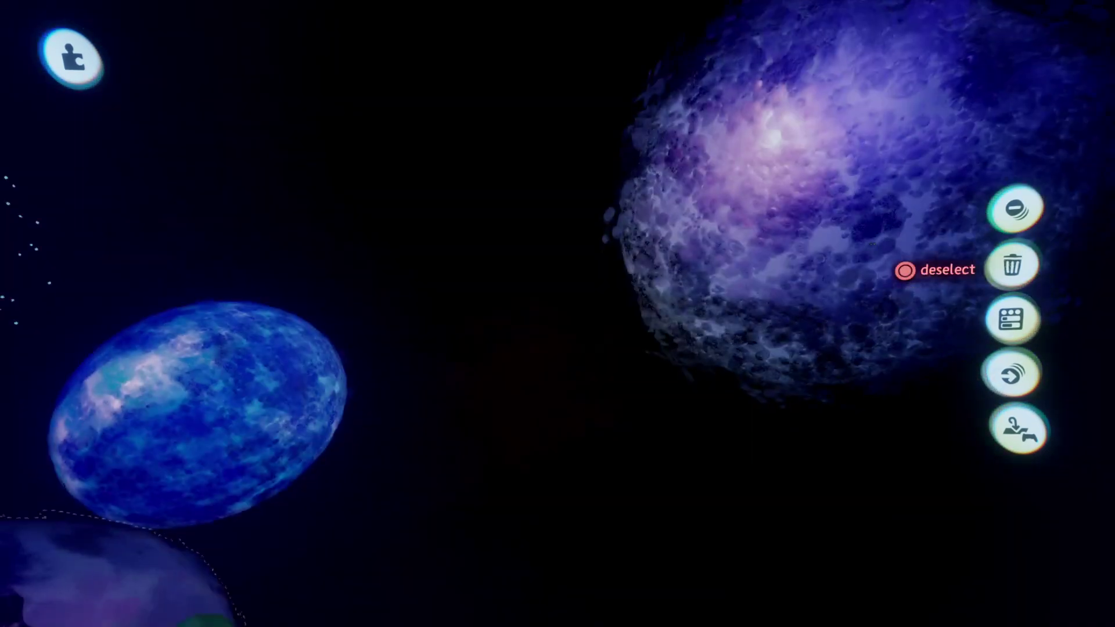
{"action": "scroll", "coordinate": [558, 314], "scroll_direction": "up", "scroll_amount": 6}
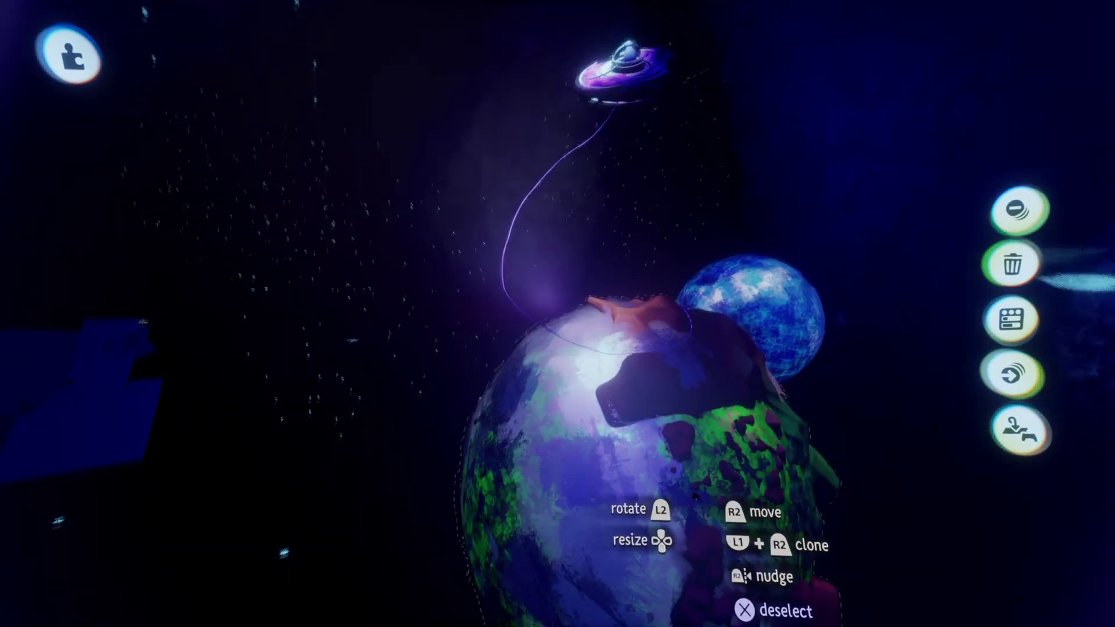
{"action": "mouse_move", "coordinate": [700, 479]}
{"action": "middle_mouse_down"}
{"action": "mouse_move", "coordinate": [695, 500]}
{"action": "mouse_move", "coordinate": [717, 475]}
{"action": "mouse_move", "coordinate": [668, 381]}
{"action": "middle_mouse_up"}
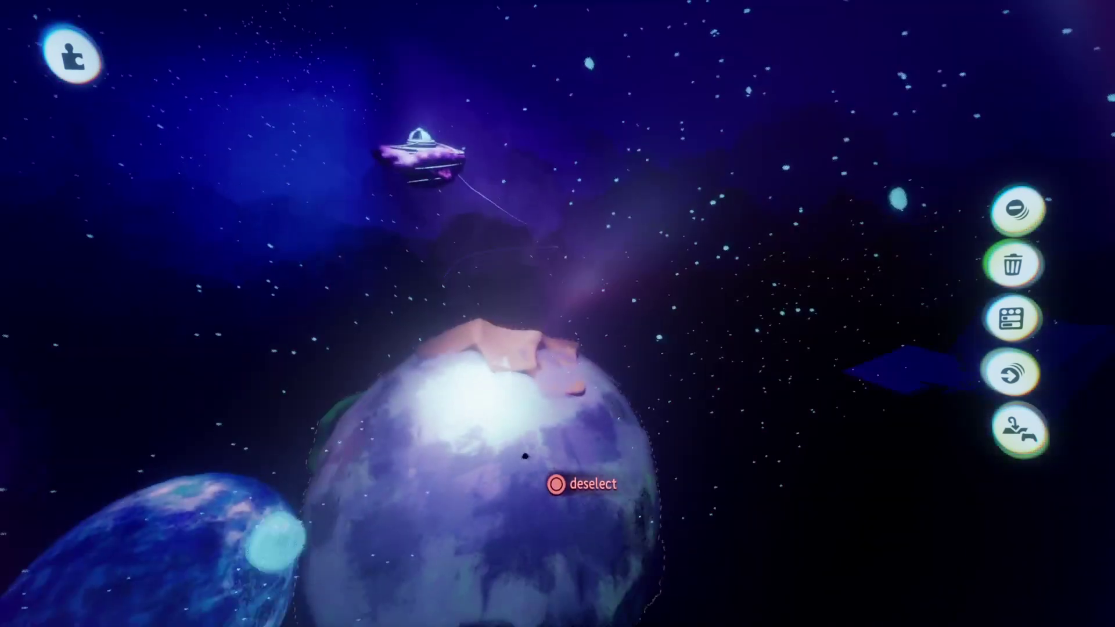
{"action": "left_click_drag", "start_coordinate": [561, 496], "coordinate": [521, 460]}
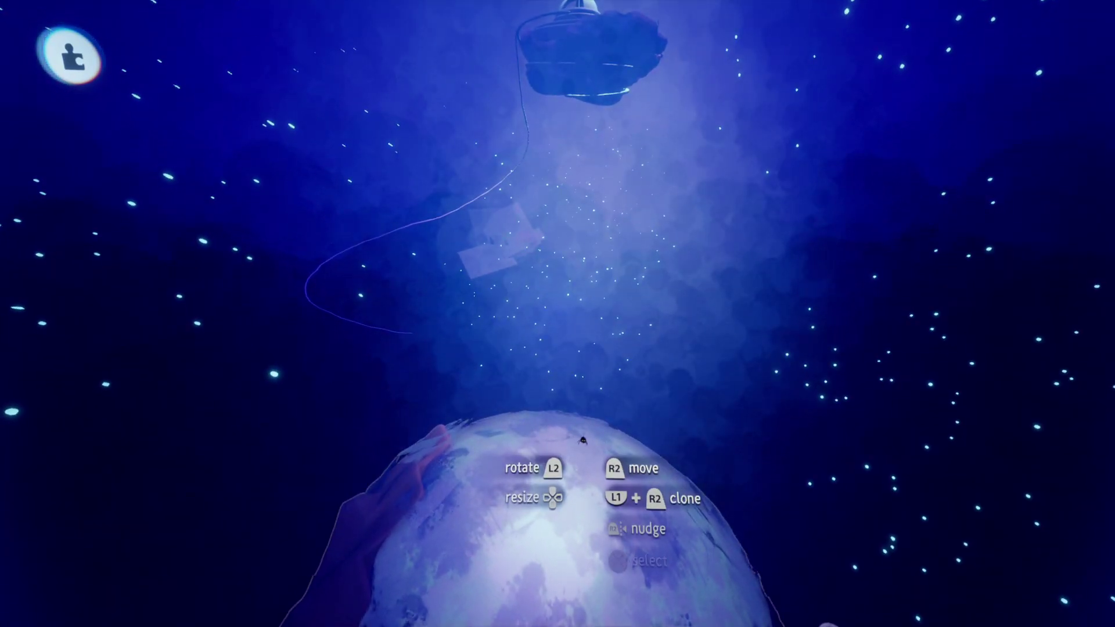
{"action": "left_click_drag", "start_coordinate": [578, 510], "coordinate": [551, 549]}
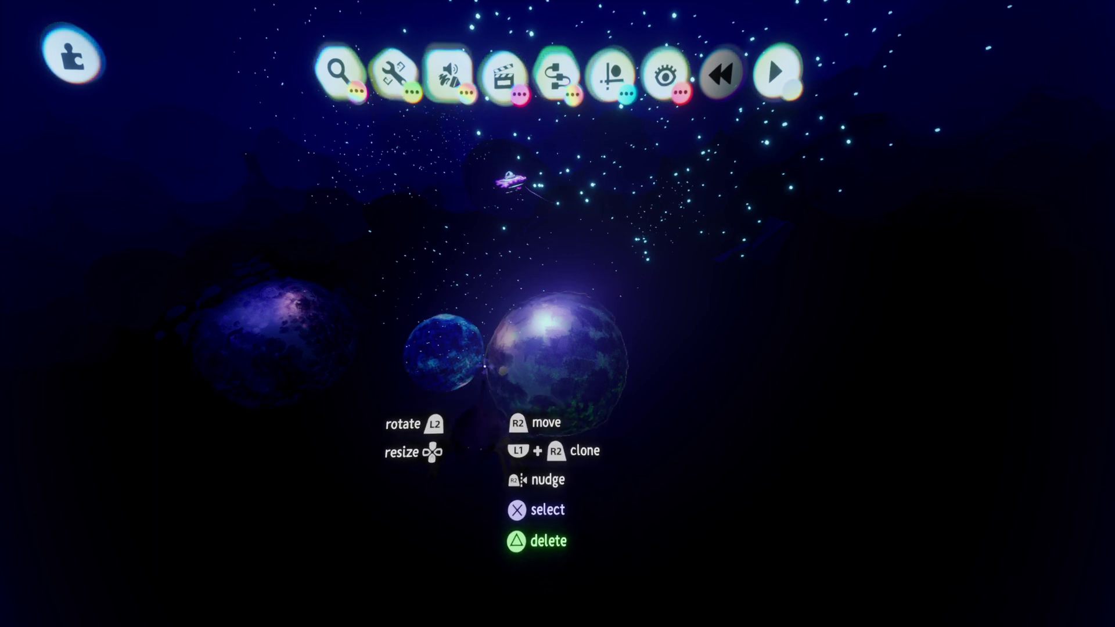
Move the blue planet with its moon to the opposite side of the large planet, away from the cratered purple planet
{"action": "left_click", "coordinate": [443, 363]}
{"action": "left_click_drag", "start_coordinate": [442, 363], "coordinate": [780, 337]}
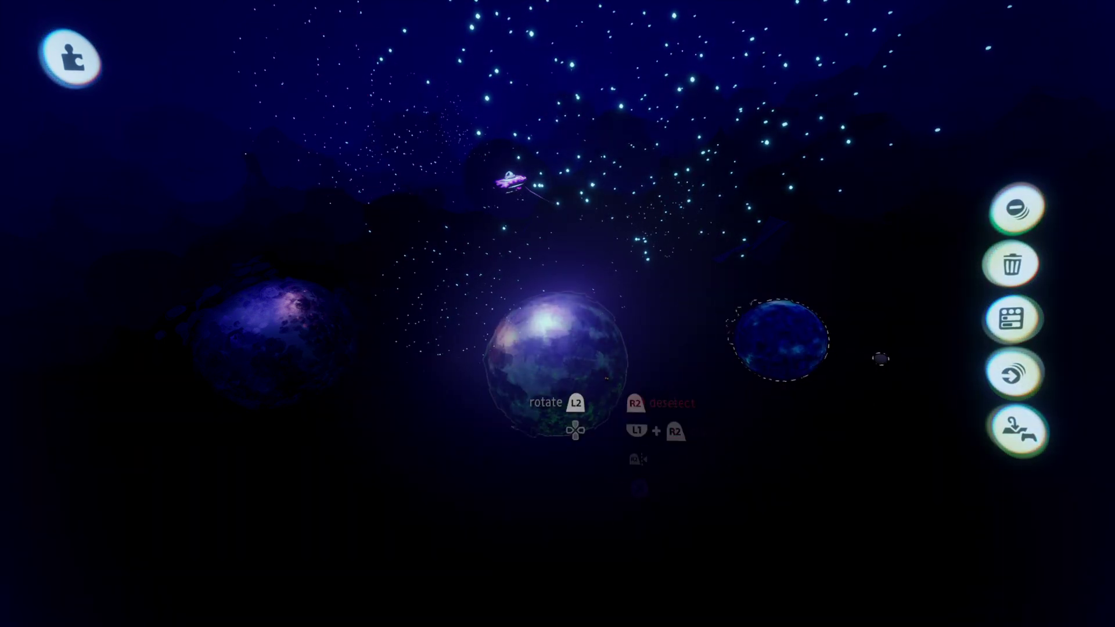
{"action": "left_click_drag", "start_coordinate": [754, 424], "coordinate": [821, 344]}
{"action": "scroll", "coordinate": [582, 360], "scroll_direction": "up", "scroll_amount": 5}
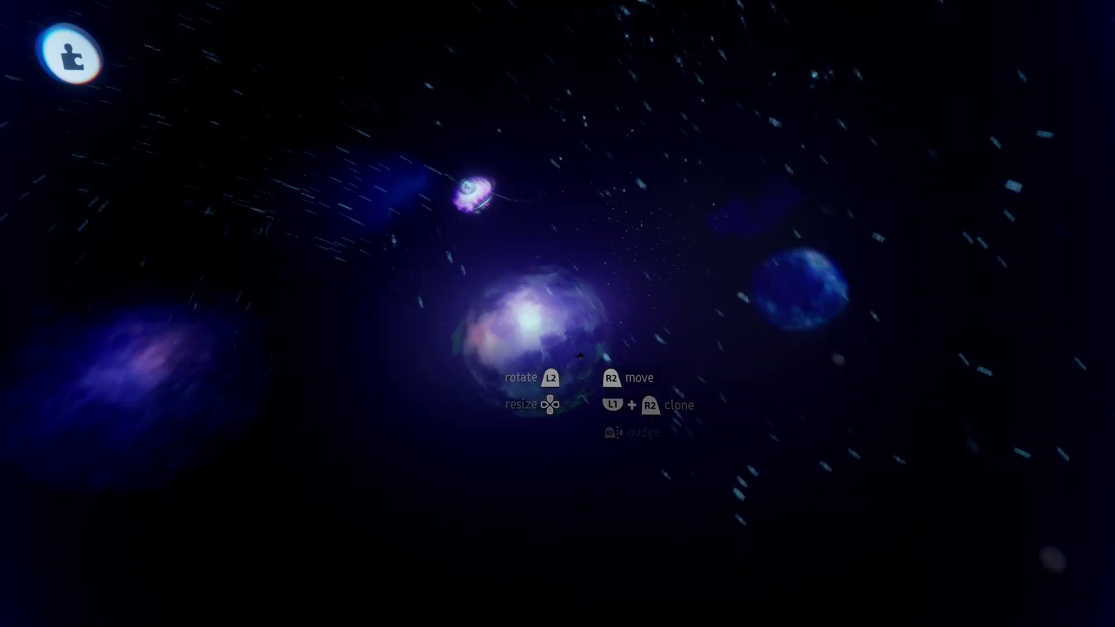
{"action": "middle_click_drag", "start_coordinate": [579, 353], "coordinate": [580, 473]}
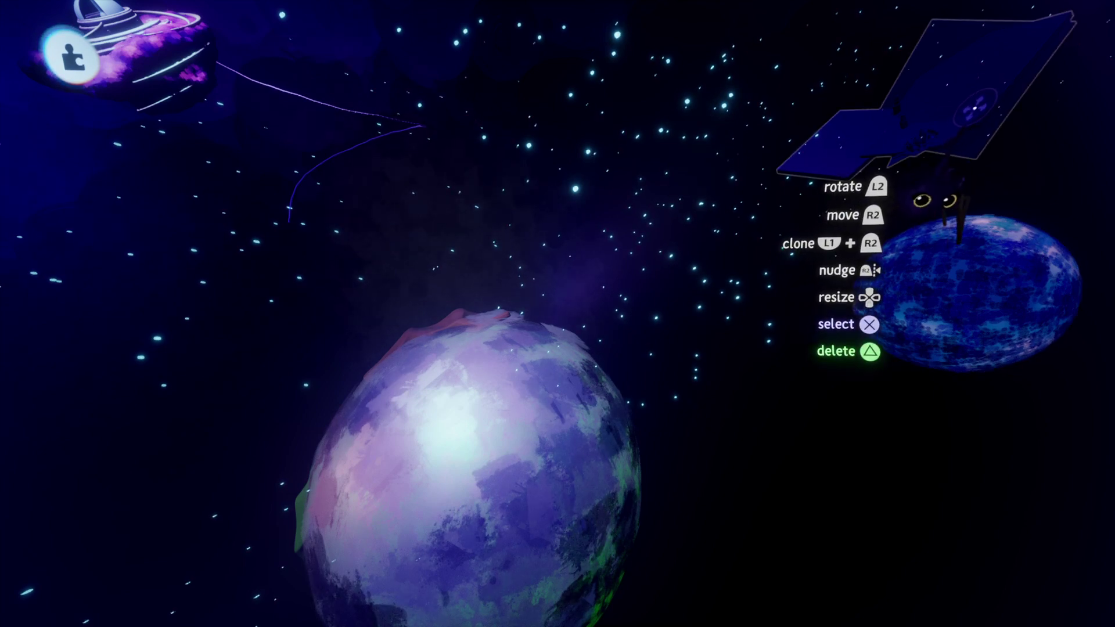
Undo the shift of the flat platform group and reposition the star clusters beside the large planet
{"action": "left_click", "coordinate": [936, 200]}
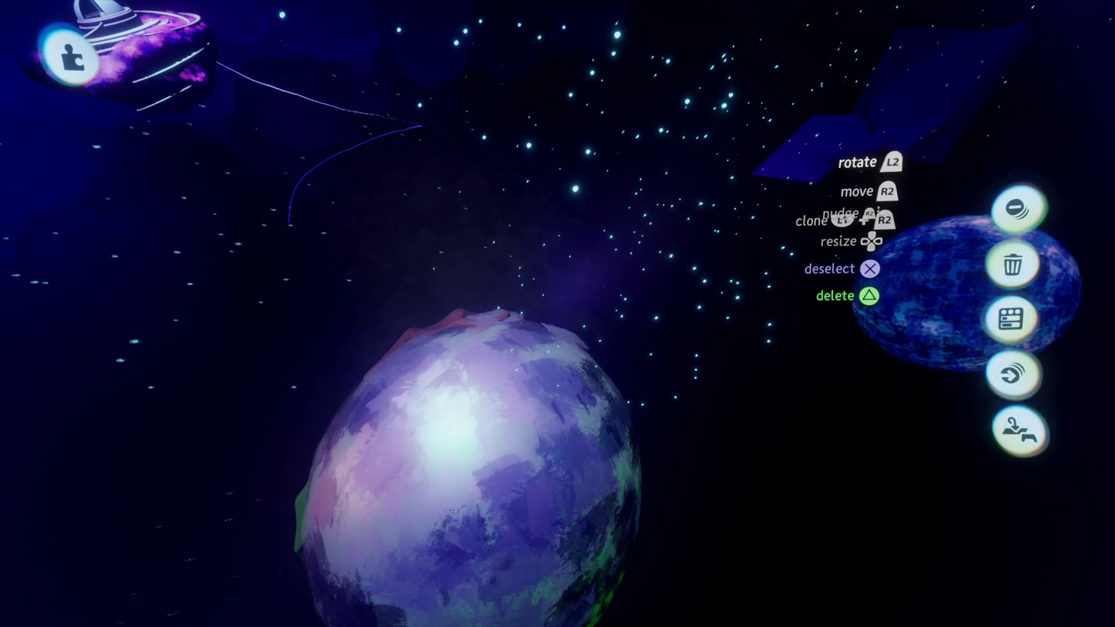
{"action": "key", "text": "ctrl+z"}
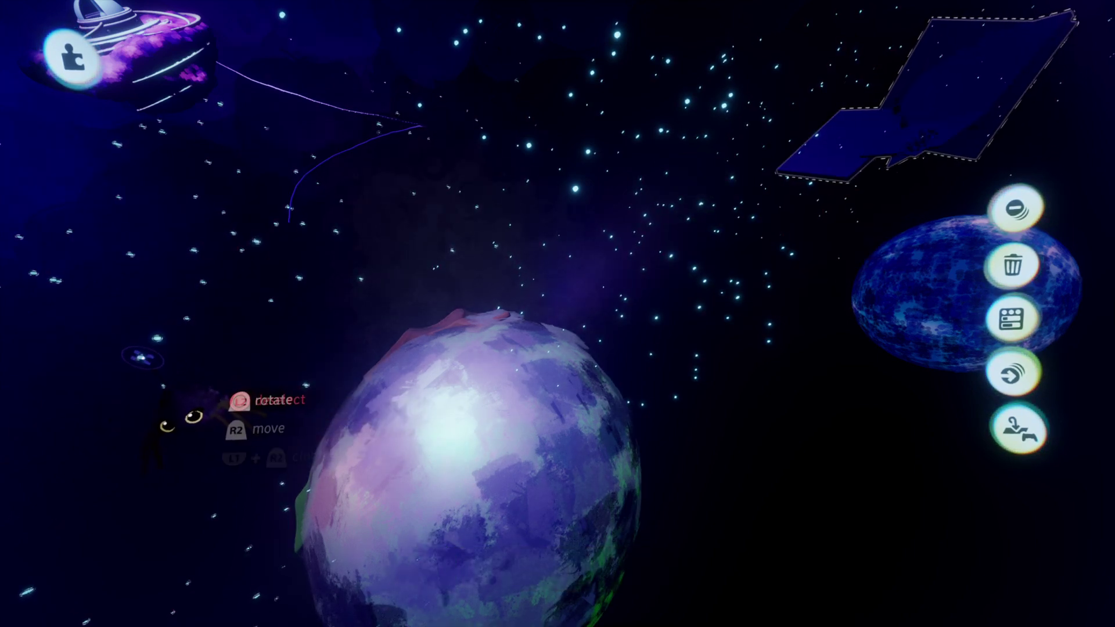
{"action": "left_click", "coordinate": [181, 419]}
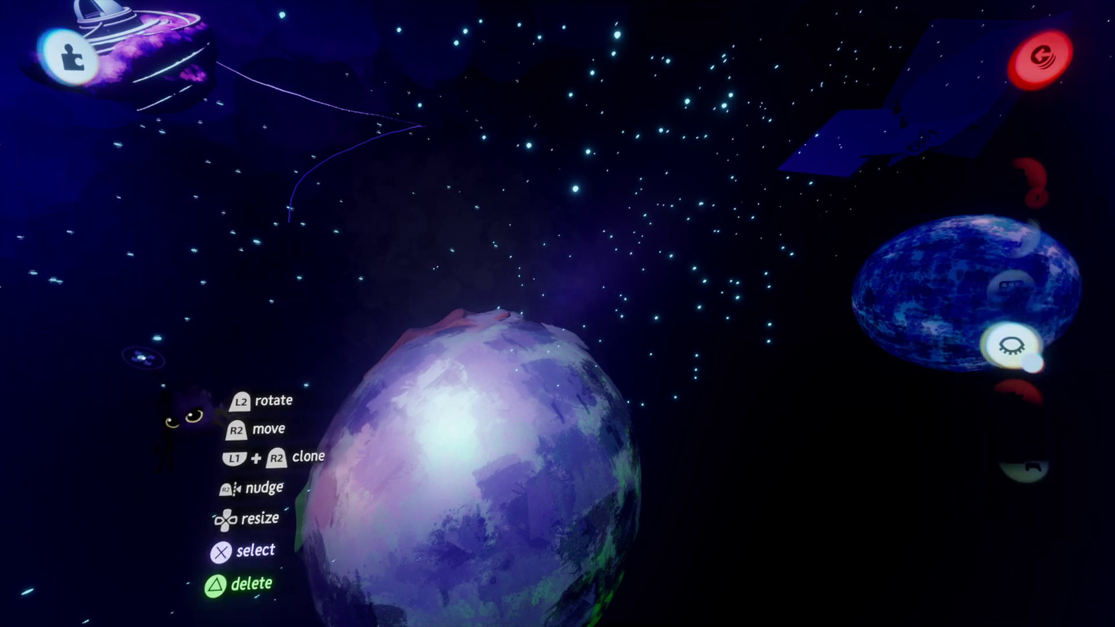
{"action": "left_click", "coordinate": [183, 416]}
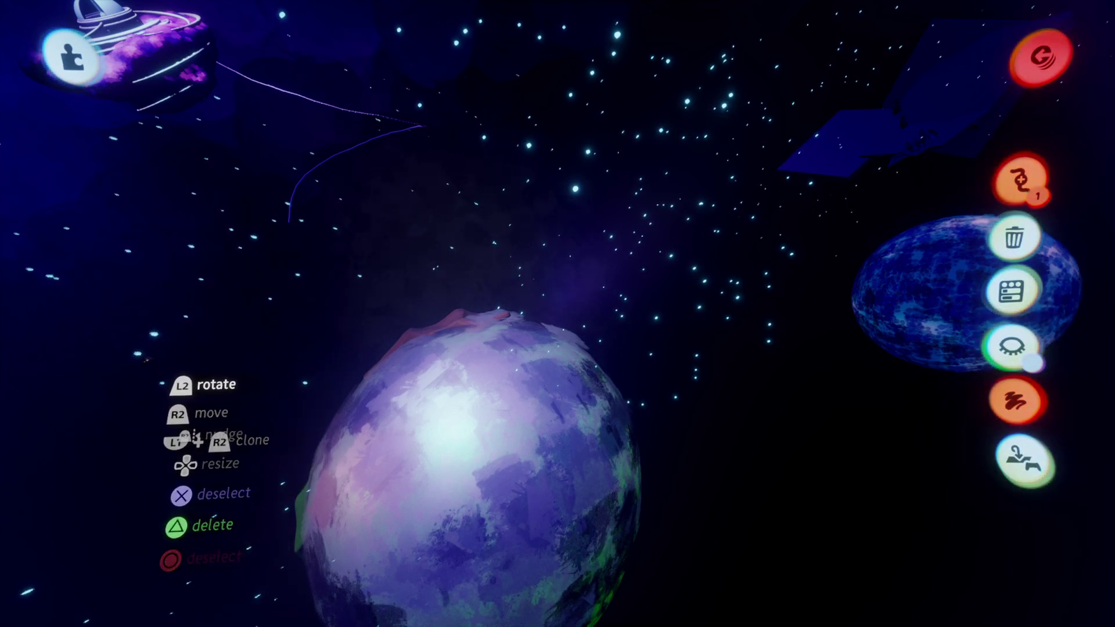
{"action": "left_click_drag", "start_coordinate": [146, 360], "coordinate": [155, 370]}
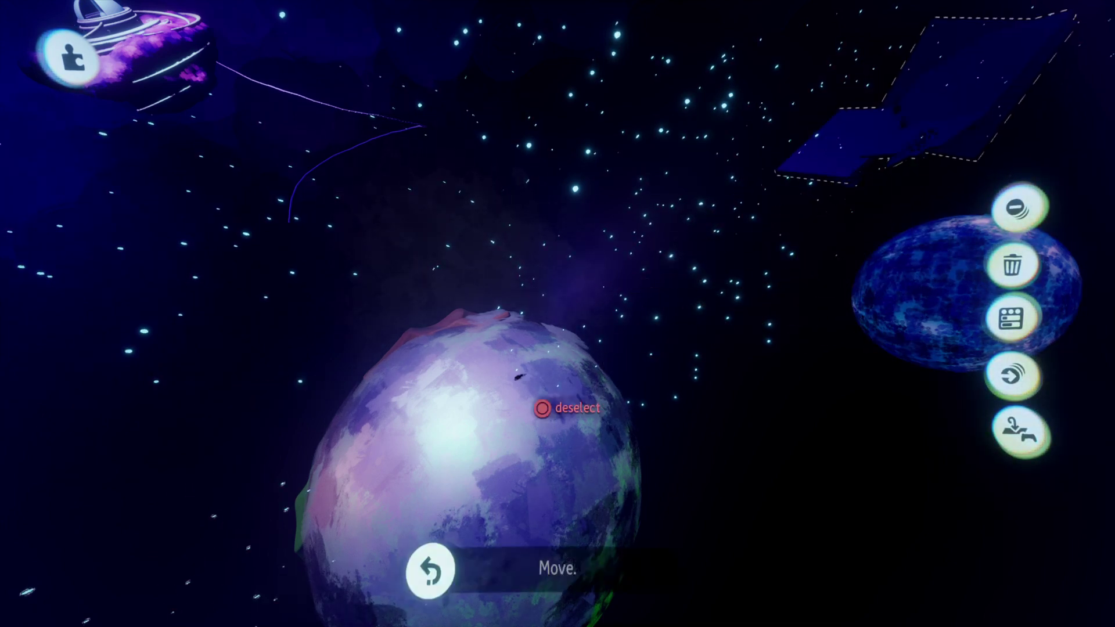
{"action": "left_click_drag", "start_coordinate": [270, 581], "coordinate": [273, 584]}
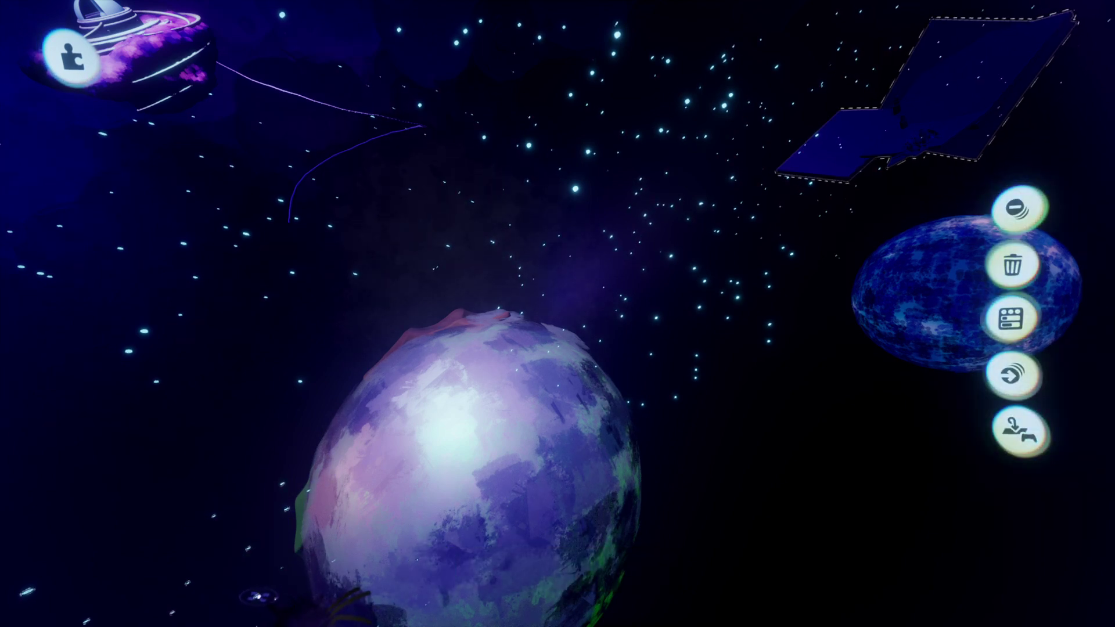
{"action": "left_click", "coordinate": [259, 595]}
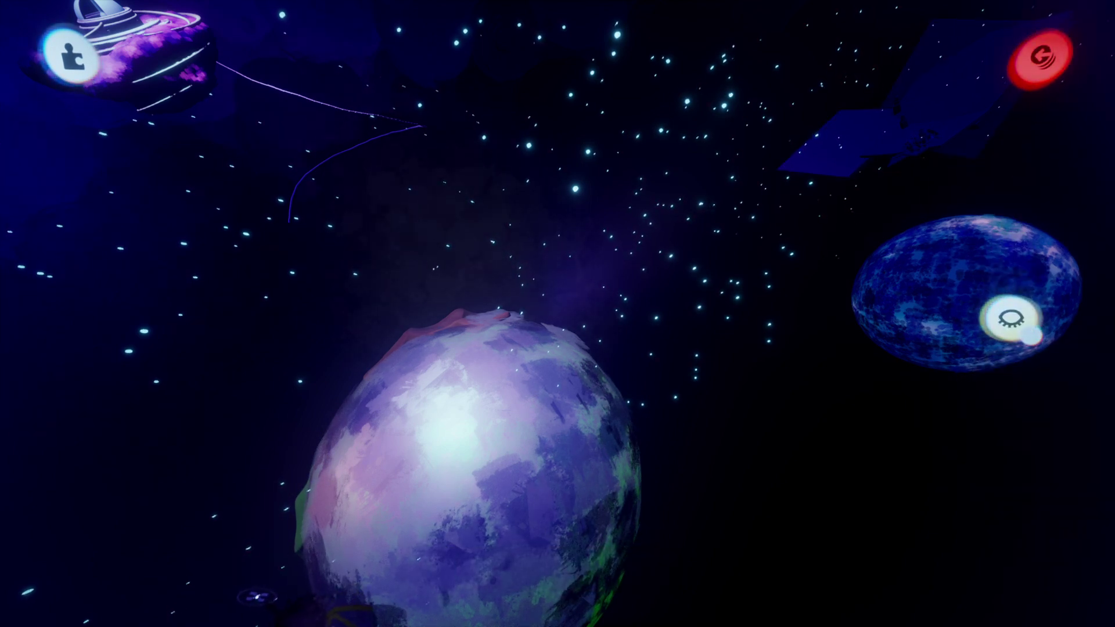
{"action": "left_click_drag", "start_coordinate": [262, 591], "coordinate": [180, 508]}
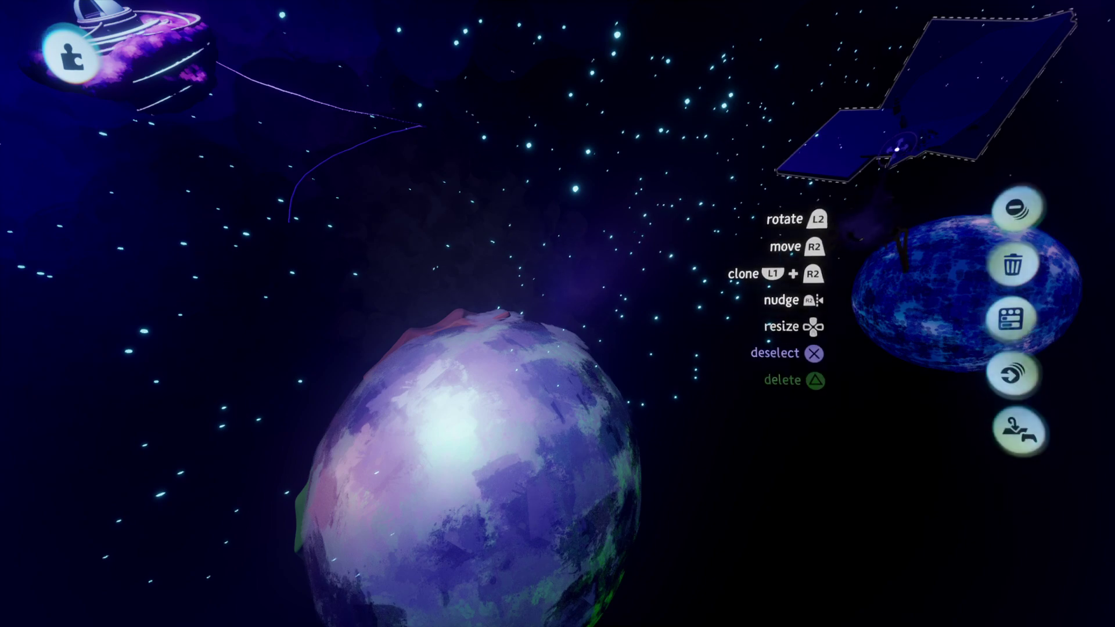
Move the flat platform group from behind the blue planet to the top of the large planet, and deselect it
{"action": "left_click_drag", "start_coordinate": [904, 146], "coordinate": [745, 289]}
{"action": "left_click_drag", "start_coordinate": [656, 317], "coordinate": [451, 331]}
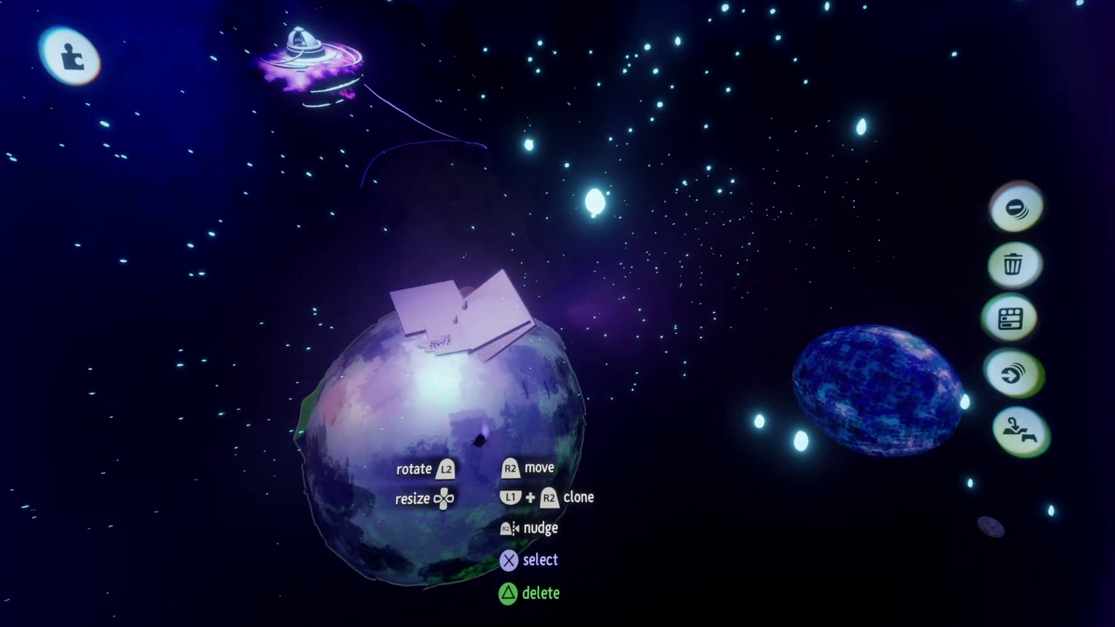
{"action": "mouse_move", "coordinate": [481, 438]}
{"action": "middle_mouse_down"}
{"action": "mouse_move", "coordinate": [462, 430]}
{"action": "mouse_move", "coordinate": [489, 454]}
{"action": "middle_mouse_up"}
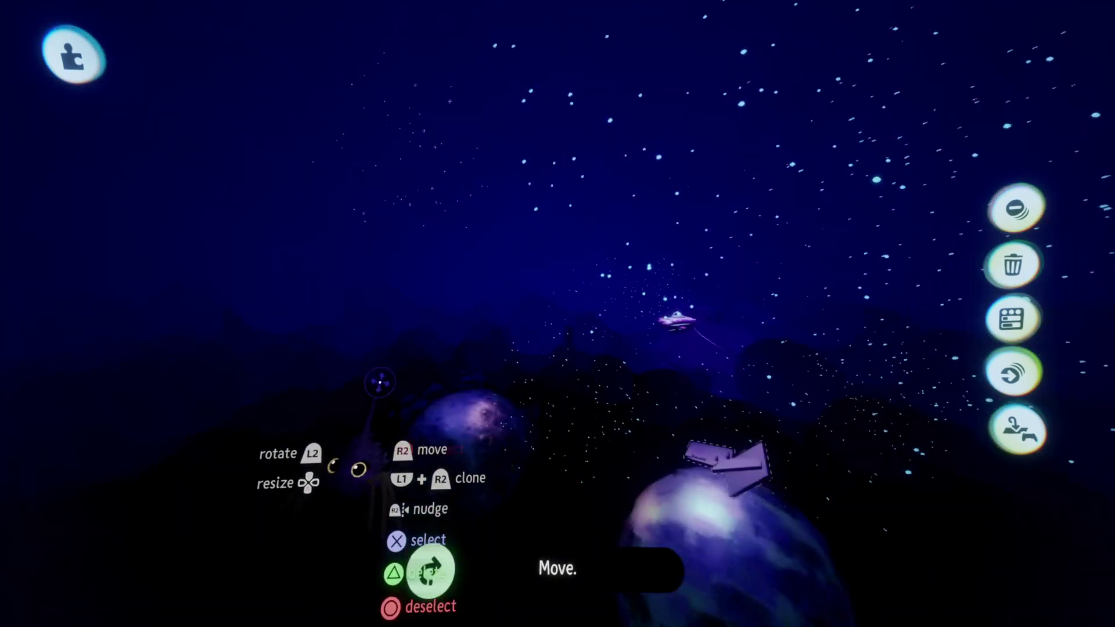
{"action": "key", "text": "Escape"}
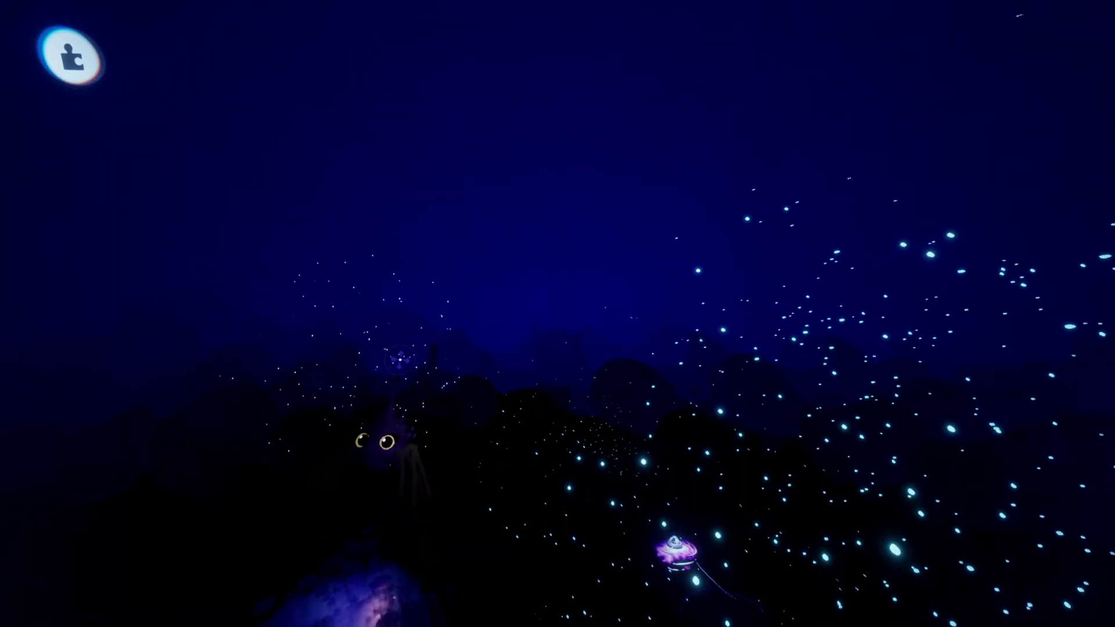
Move the distant star cluster above the cratered purple planet to a new spot
{"action": "mouse_move", "coordinate": [407, 401]}
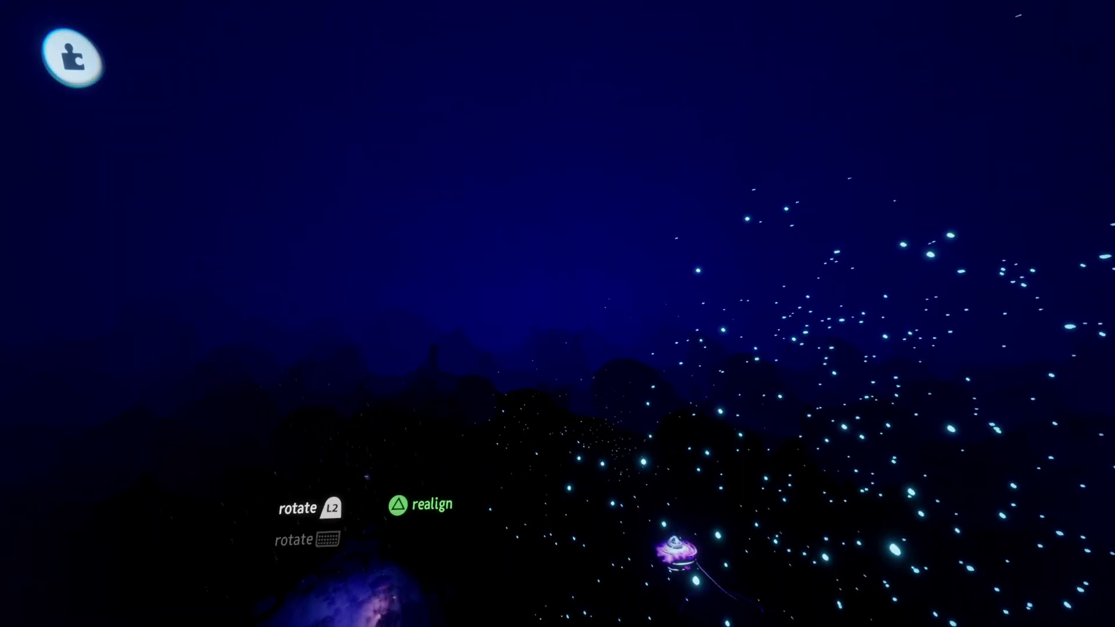
{"action": "left_click_drag", "start_coordinate": [367, 477], "coordinate": [456, 472]}
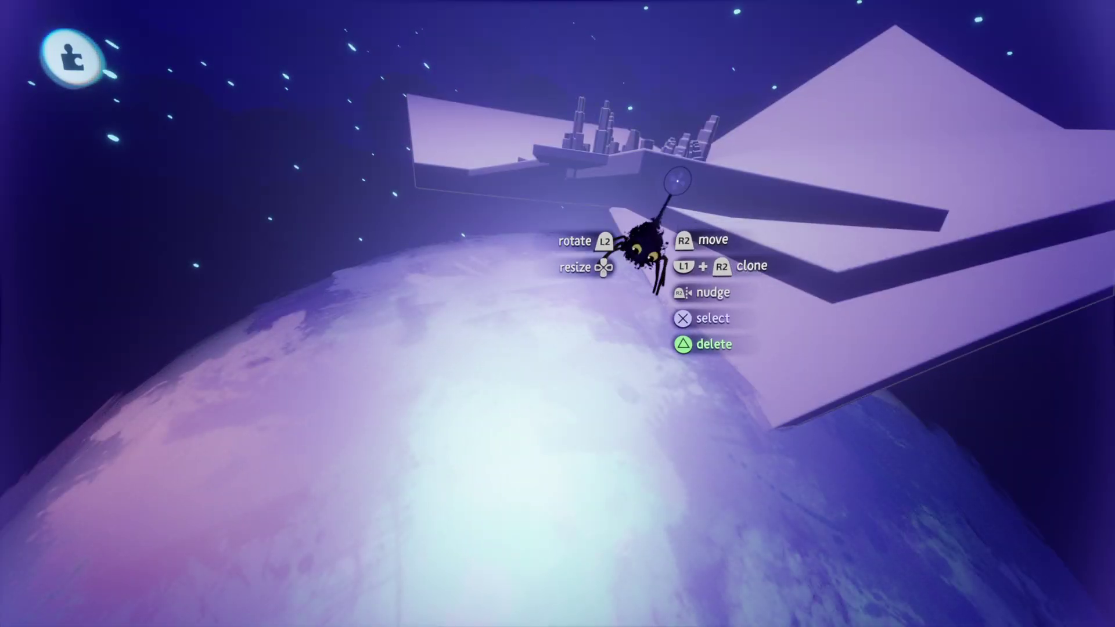
Lower the flat platform group onto the top of the large planet and group the platforms with the planet
{"action": "left_click", "coordinate": [662, 173]}
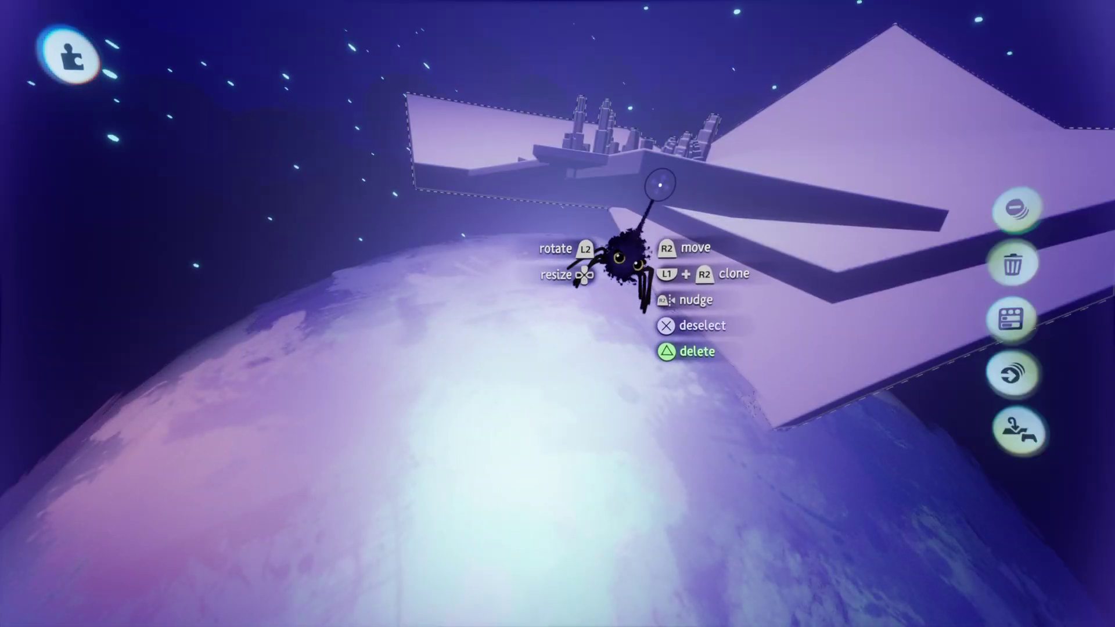
{"action": "mouse_move", "coordinate": [643, 166]}
{"action": "left_mouse_down"}
{"action": "mouse_move", "coordinate": [649, 179]}
{"action": "mouse_move", "coordinate": [536, 337]}
{"action": "mouse_move", "coordinate": [544, 393]}
{"action": "mouse_move", "coordinate": [581, 337]}
{"action": "mouse_move", "coordinate": [608, 356]}
{"action": "left_mouse_up"}
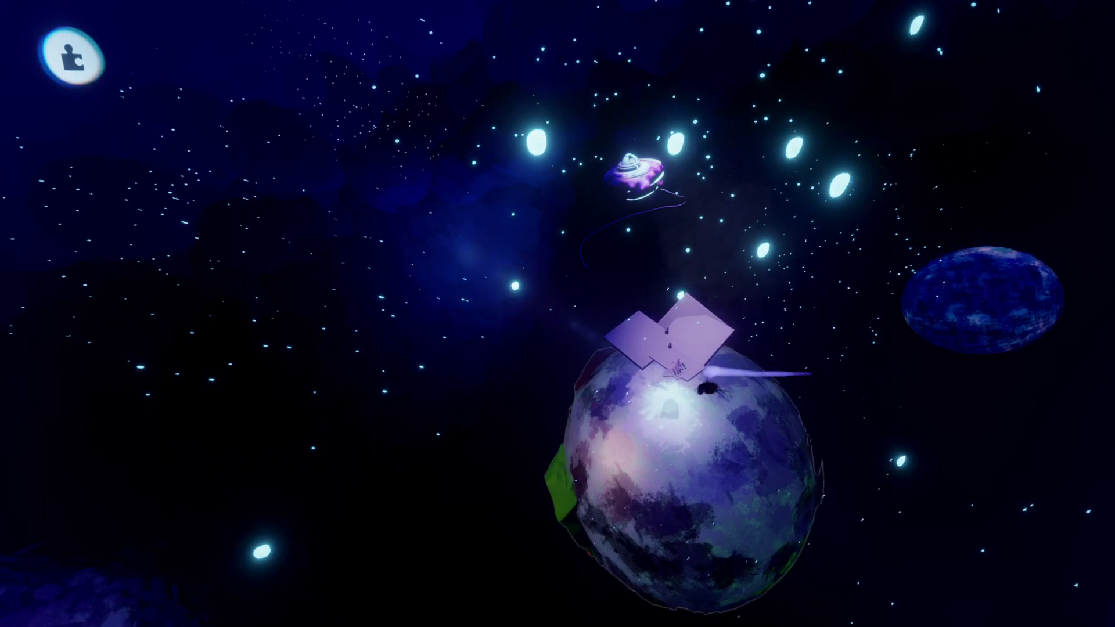
{"action": "left_click", "coordinate": [692, 413]}
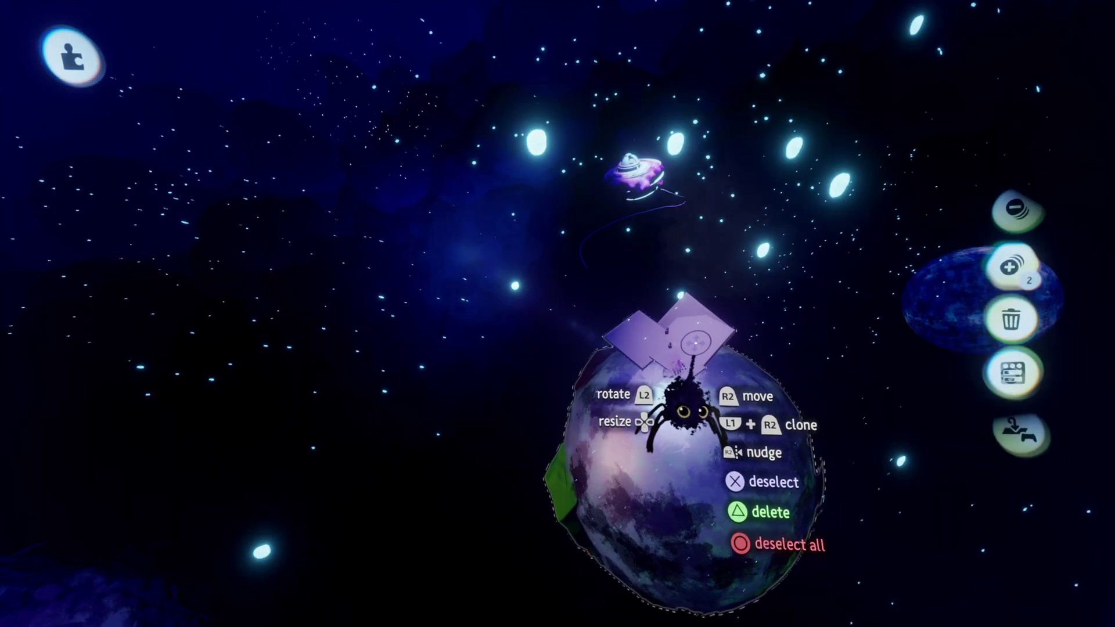
{"action": "left_click", "coordinate": [1013, 270]}
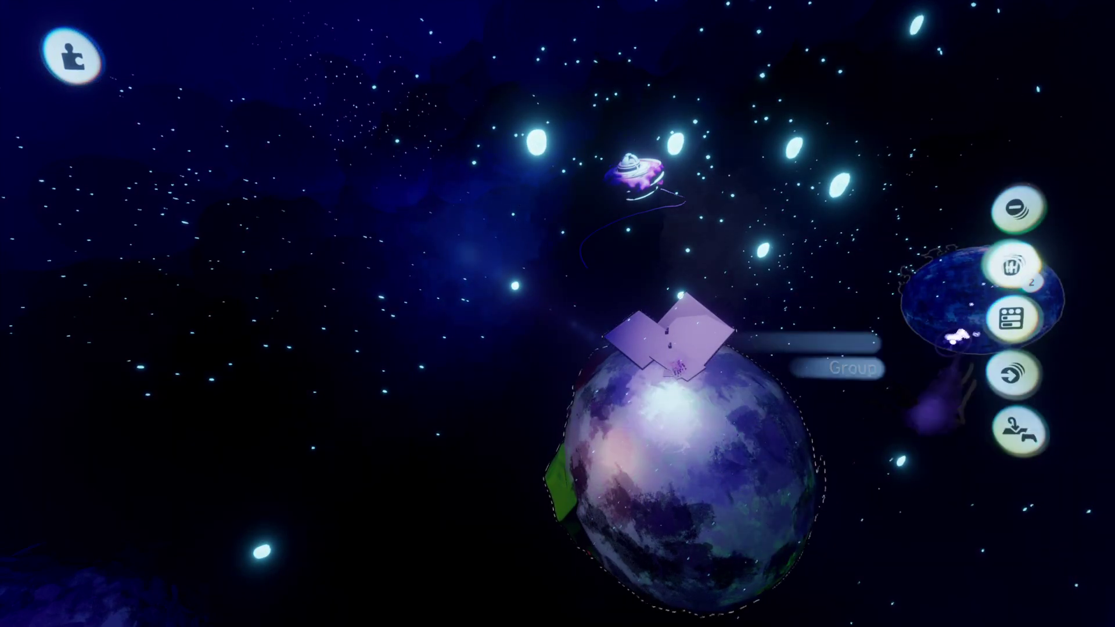
{"action": "key", "text": "Escape"}
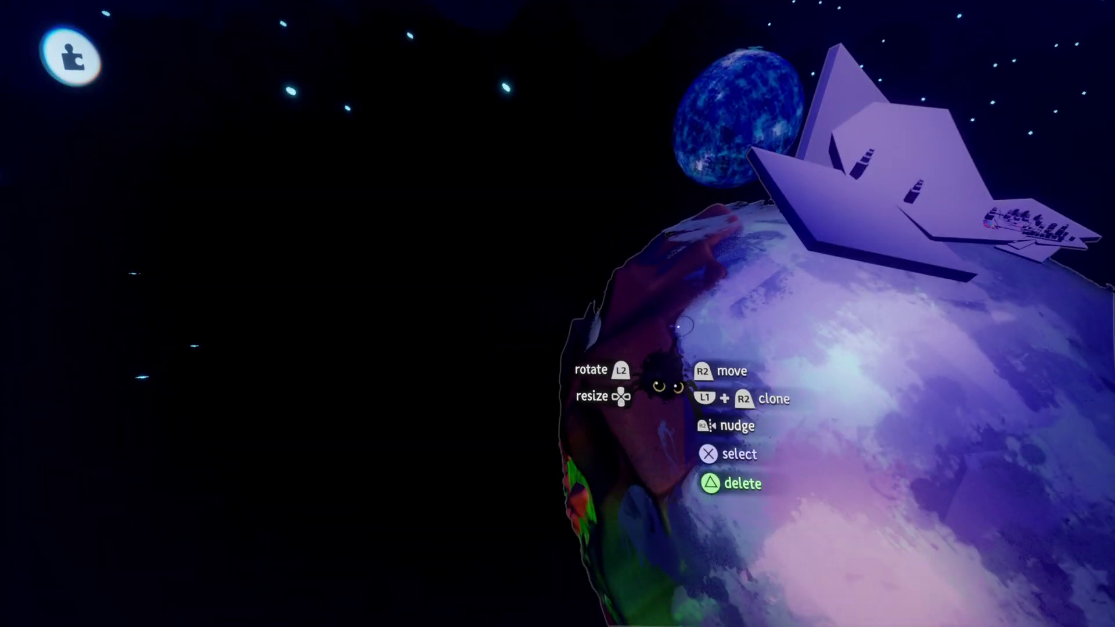
Reposition the grouped large planet with its city platforms in the scene near the flying saucer
{"action": "mouse_move", "coordinate": [804, 465]}
{"action": "left_mouse_down"}
{"action": "mouse_move", "coordinate": [589, 510]}
{"action": "mouse_move", "coordinate": [518, 506]}
{"action": "left_mouse_up"}
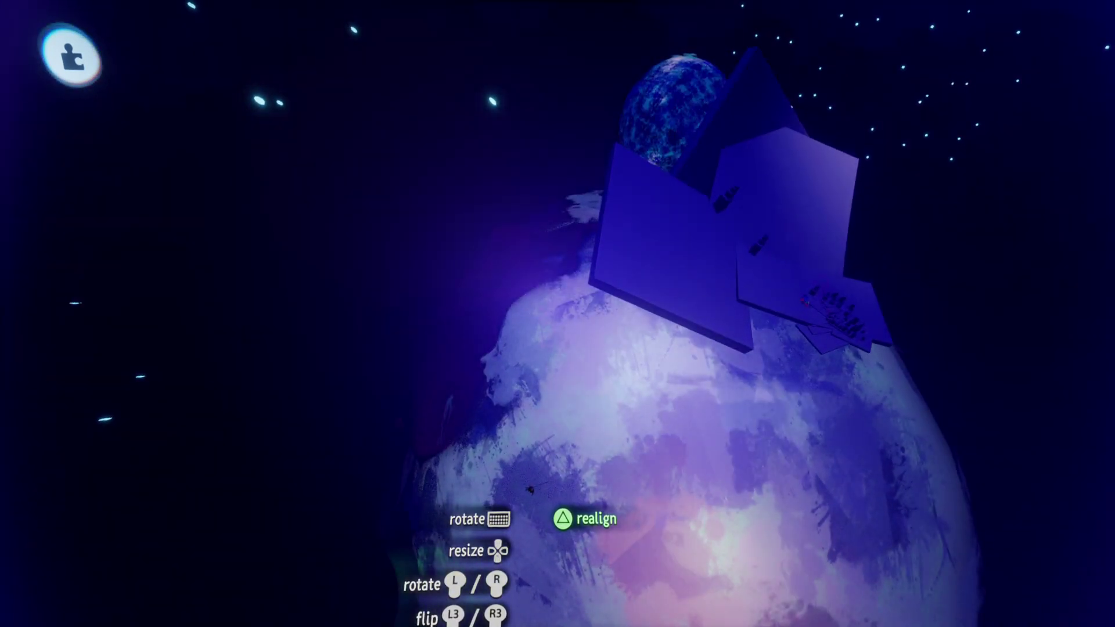
{"action": "left_click_drag", "start_coordinate": [531, 490], "coordinate": [373, 491]}
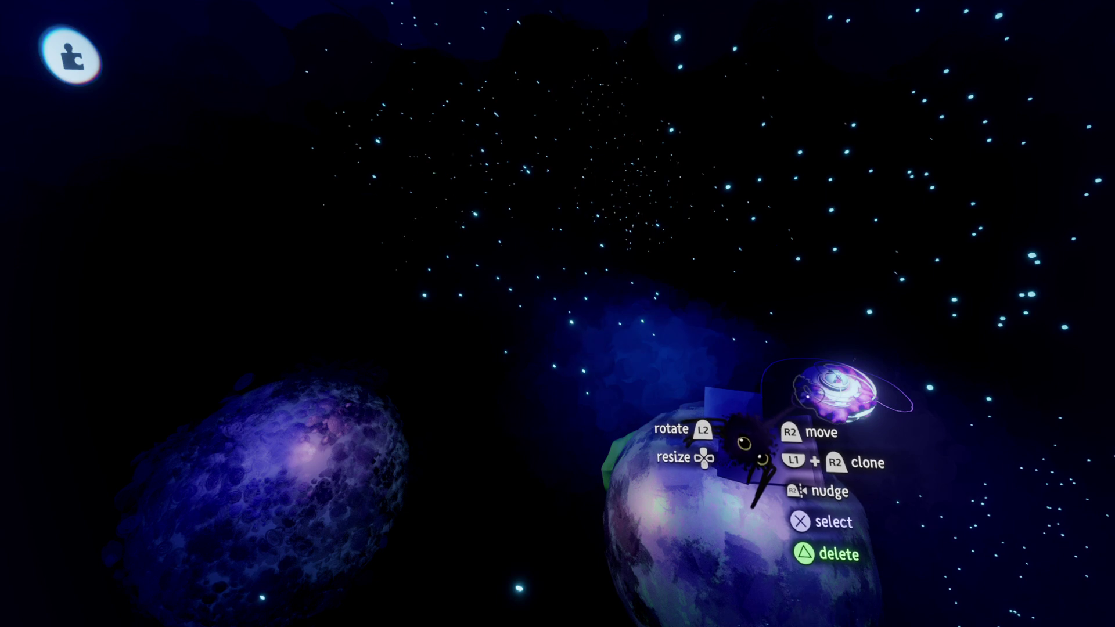
Check the outer properties of the flying saucer's sculptures and close them without changing any value
{"action": "left_click", "coordinate": [747, 453]}
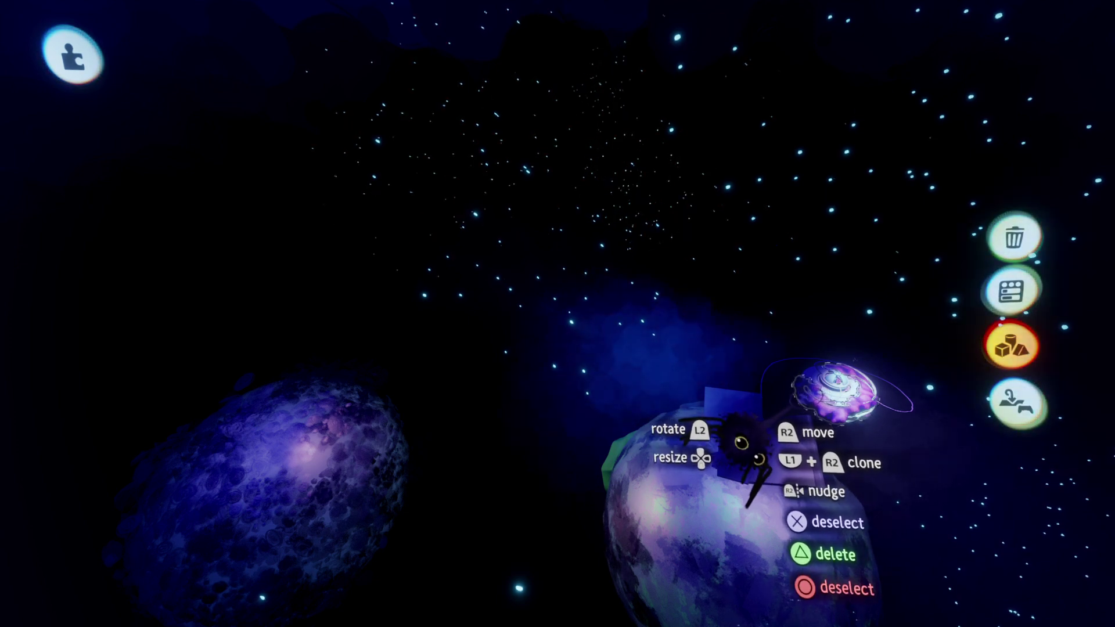
{"action": "left_click", "coordinate": [746, 453]}
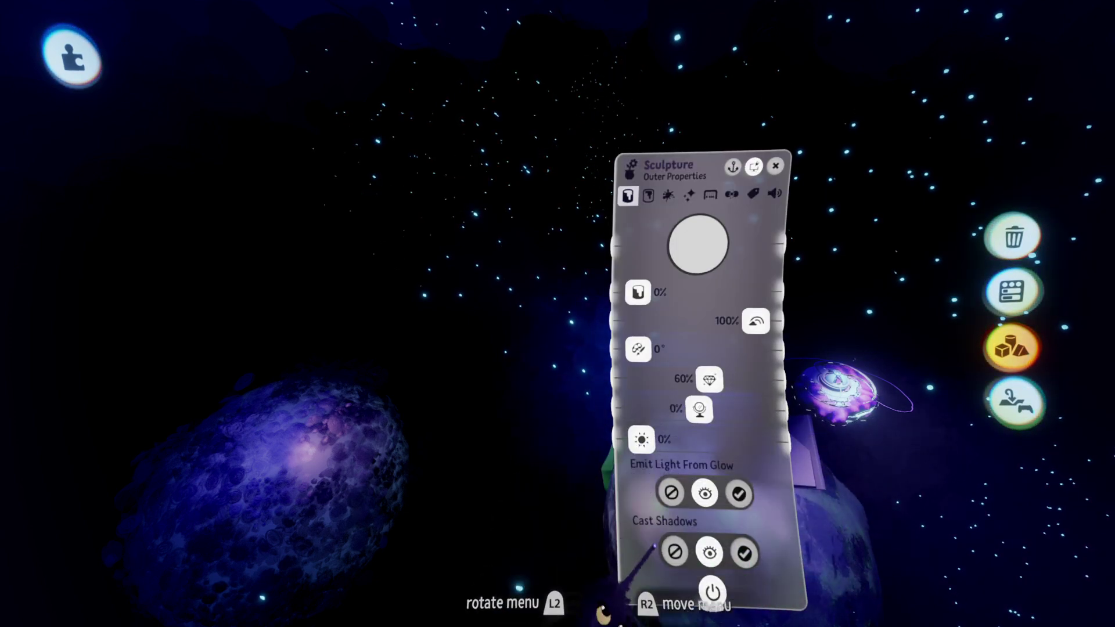
{"action": "key", "text": "Escape"}
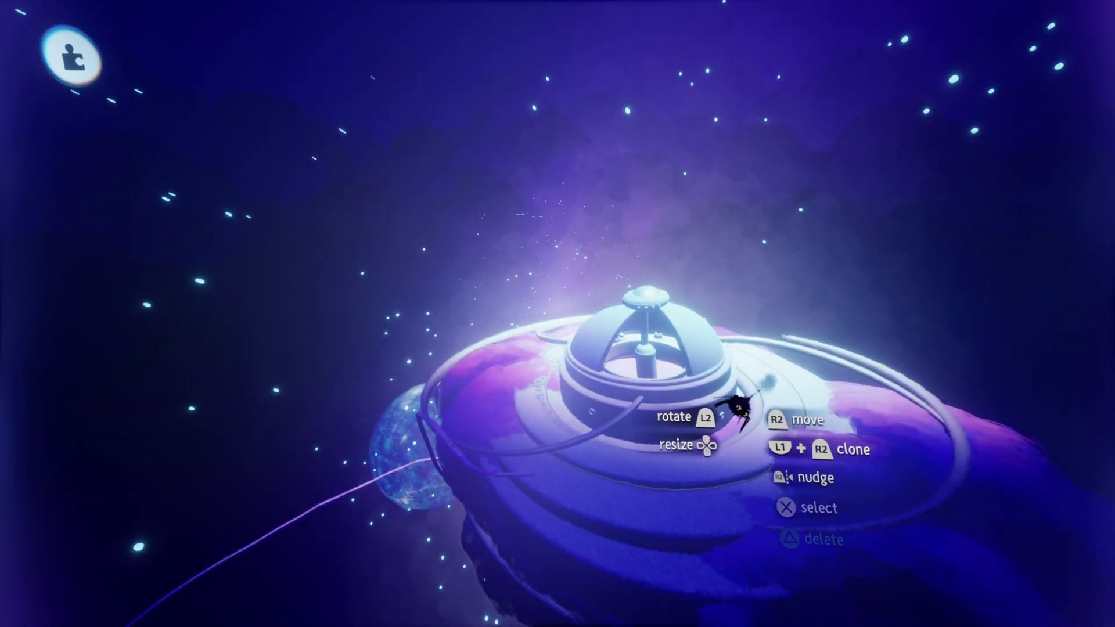
{"action": "left_click", "coordinate": [710, 441]}
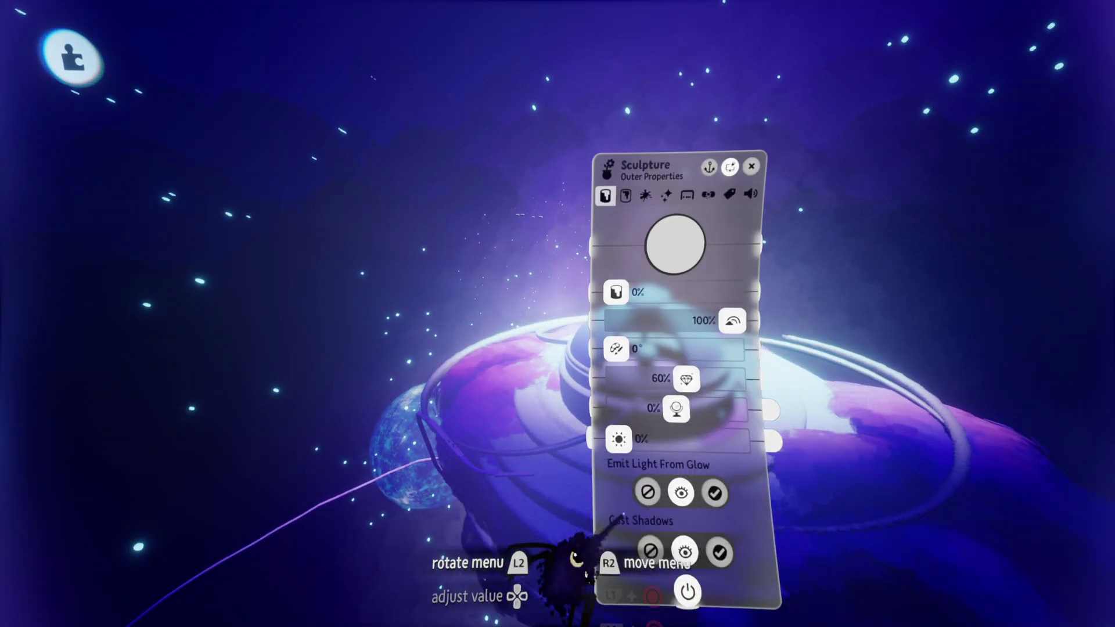
{"action": "key", "text": "Escape"}
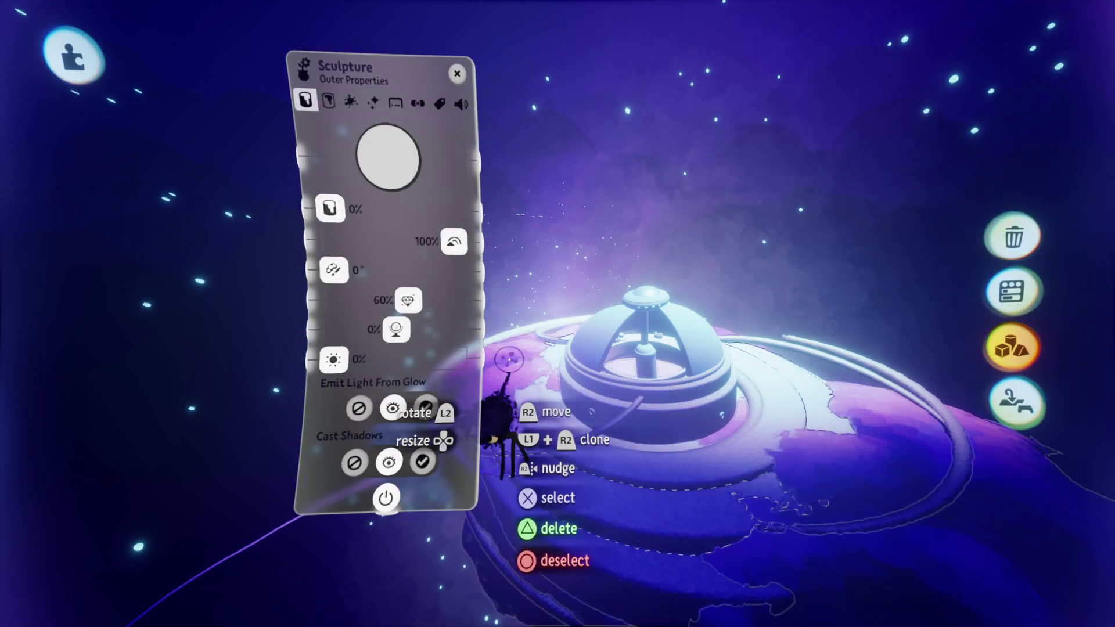
{"action": "key", "text": "Escape"}
Add the flying saucer's cap and dome sculptures to the selection that already holds its disc
{"action": "left_click", "coordinate": [612, 381]}
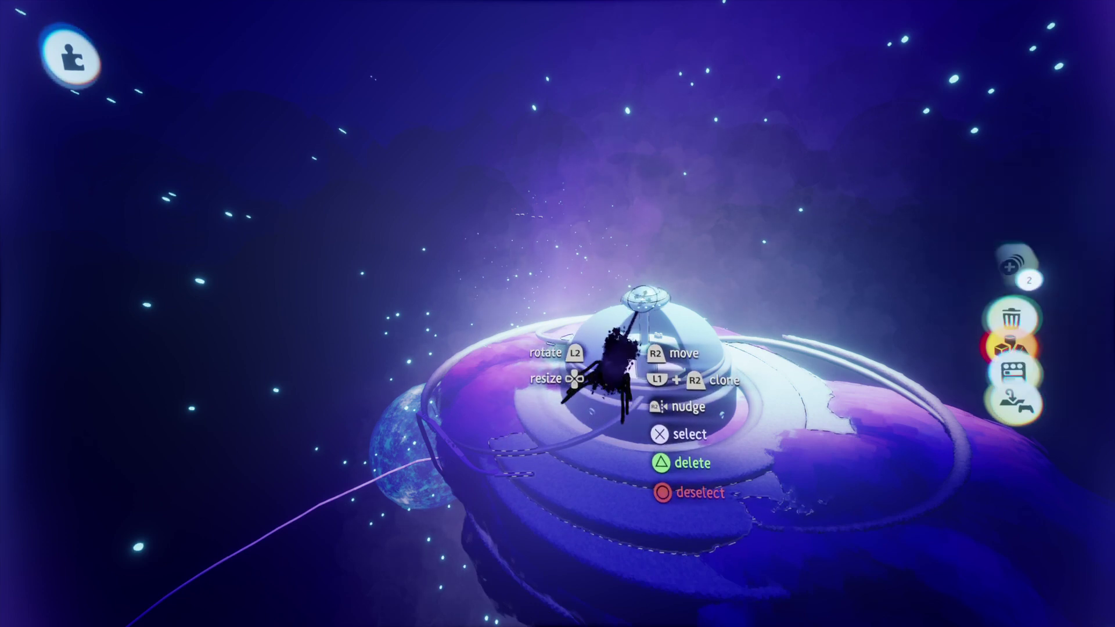
{"action": "left_click", "coordinate": [607, 372]}
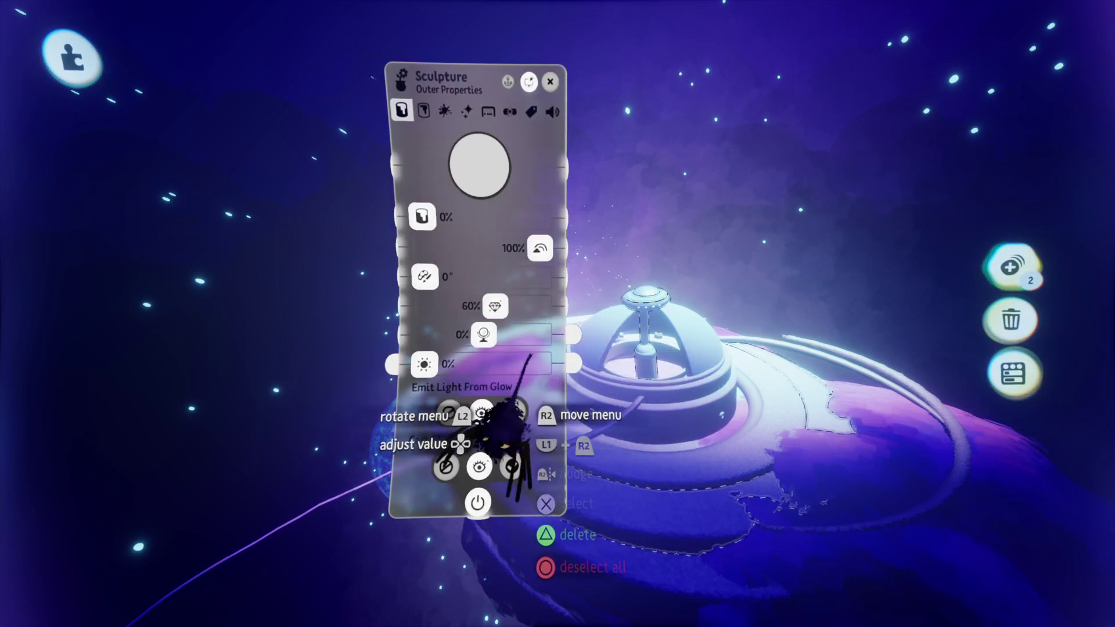
{"action": "key", "text": "Escape"}
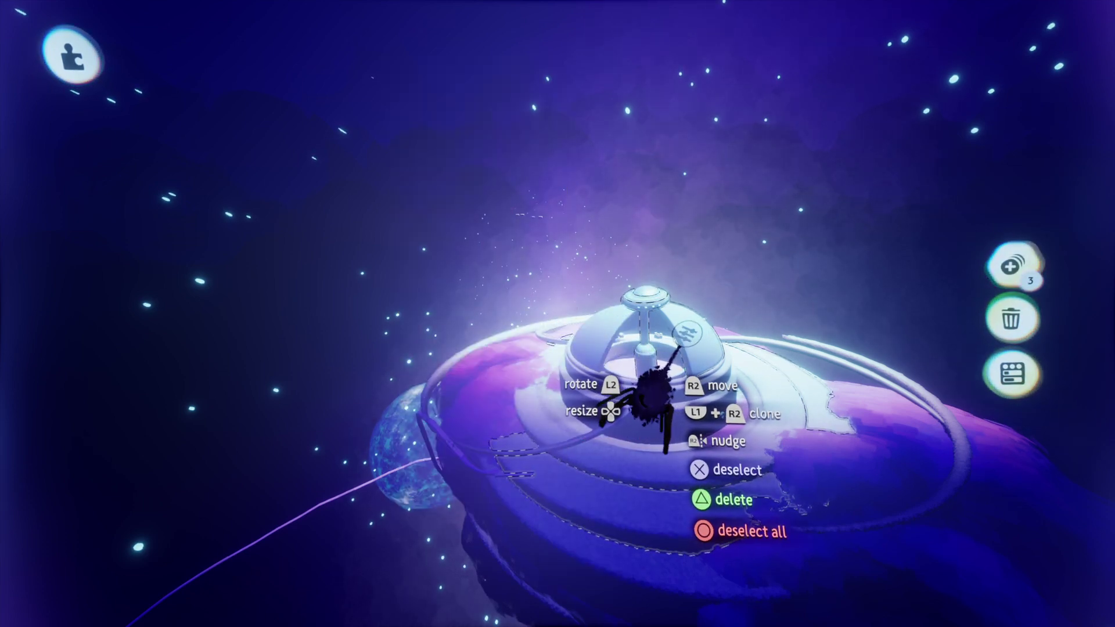
{"action": "left_click", "coordinate": [644, 401]}
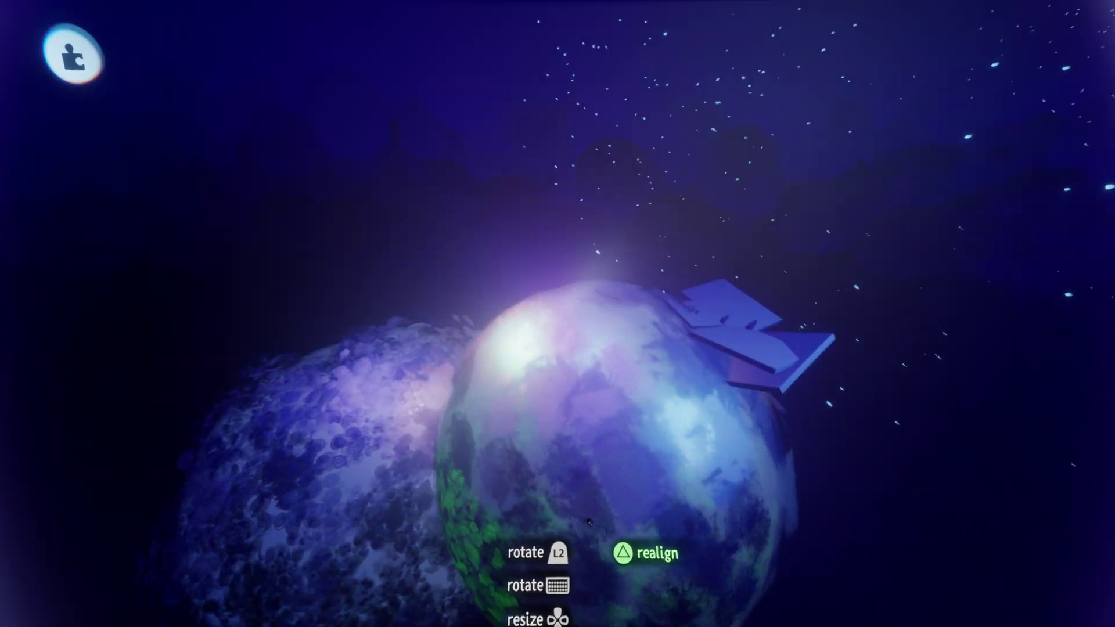
Adjust the placement of the large planet with its city platforms, undoing the last unwanted change
{"action": "left_click_drag", "start_coordinate": [590, 522], "coordinate": [637, 530]}
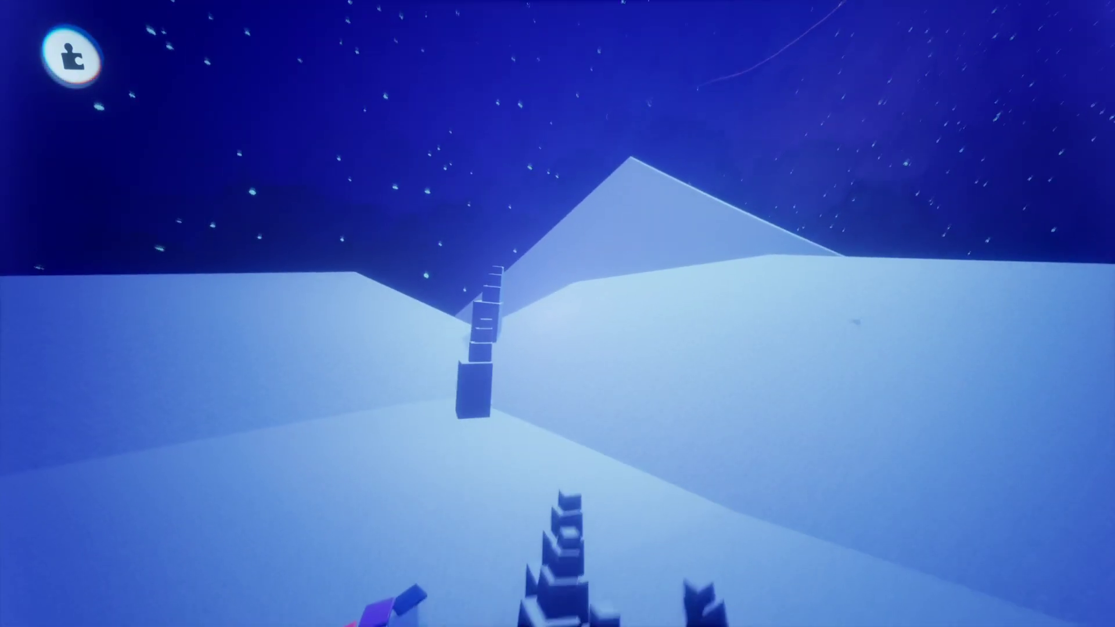
{"action": "key", "text": "ctrl+z"}
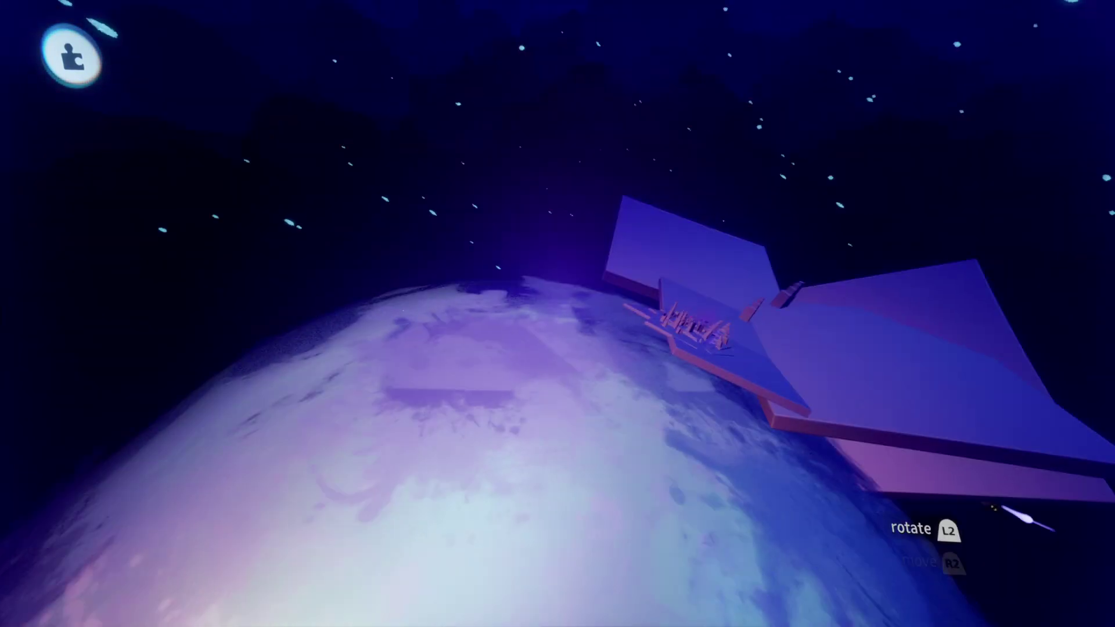
{"action": "left_click_drag", "start_coordinate": [666, 419], "coordinate": [878, 442]}
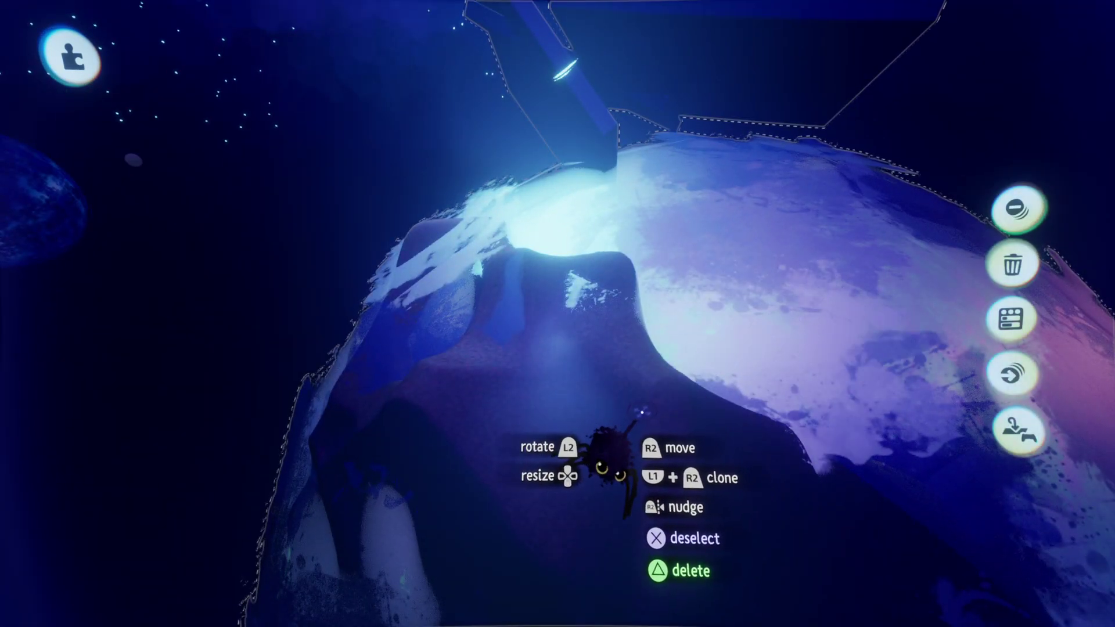
Scope into the large planet's group and open its painted terrain sculpture for editing
{"action": "left_click", "coordinate": [614, 421]}
{"action": "left_click", "coordinate": [646, 408]}
{"action": "left_click", "coordinate": [647, 408]}
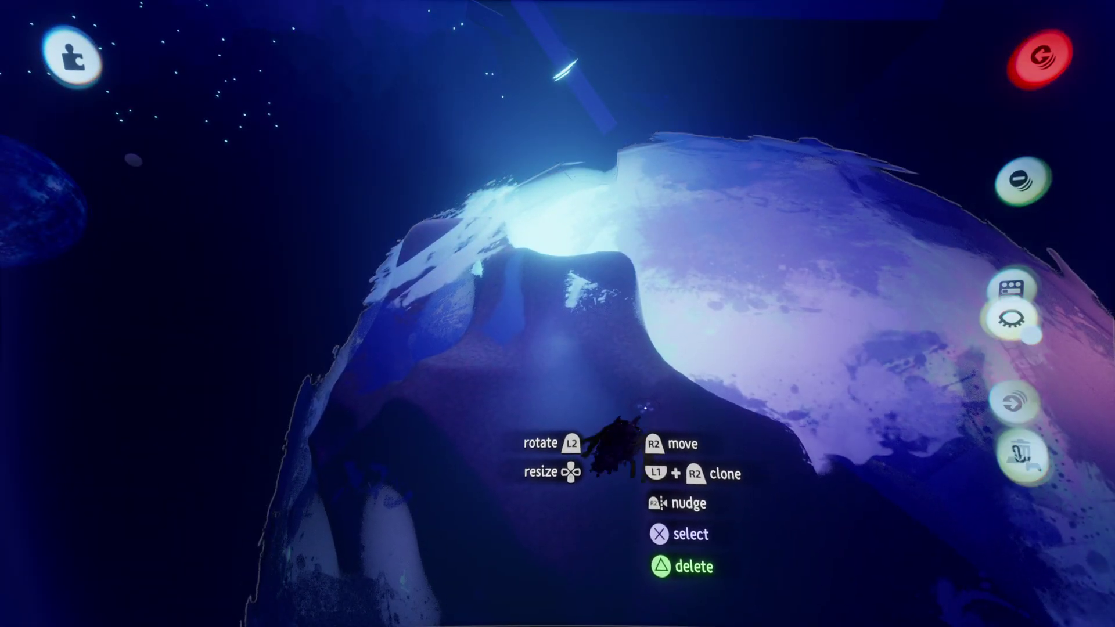
{"action": "left_click", "coordinate": [649, 408]}
{"action": "left_click", "coordinate": [617, 460]}
{"action": "left_click", "coordinate": [617, 461]}
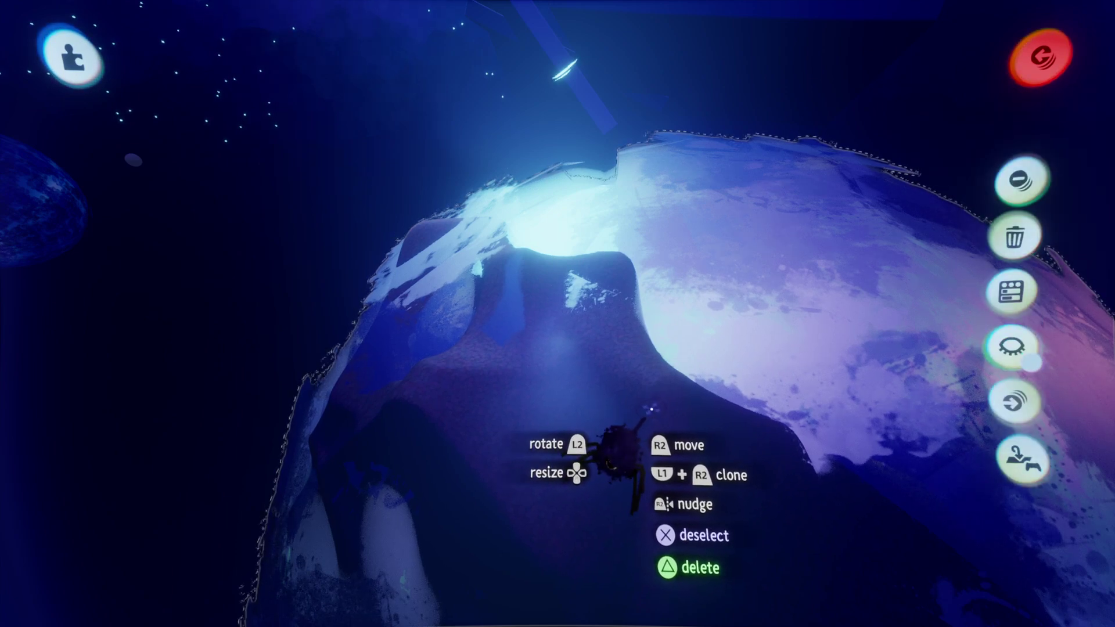
{"action": "left_click", "coordinate": [619, 462]}
{"action": "left_click", "coordinate": [617, 460]}
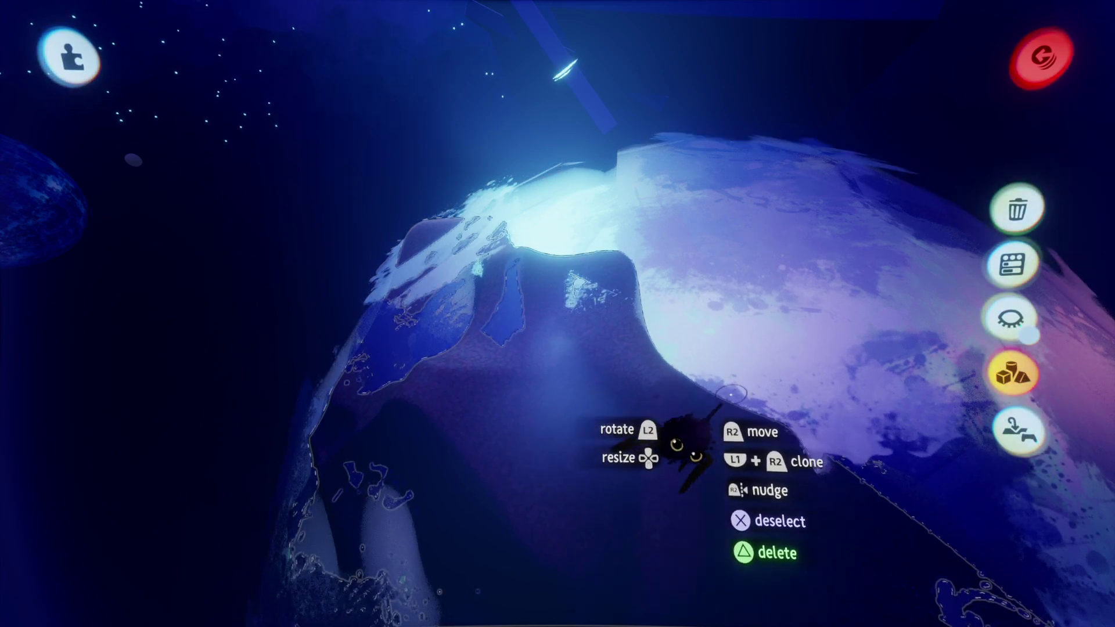
{"action": "left_click", "coordinate": [1013, 371]}
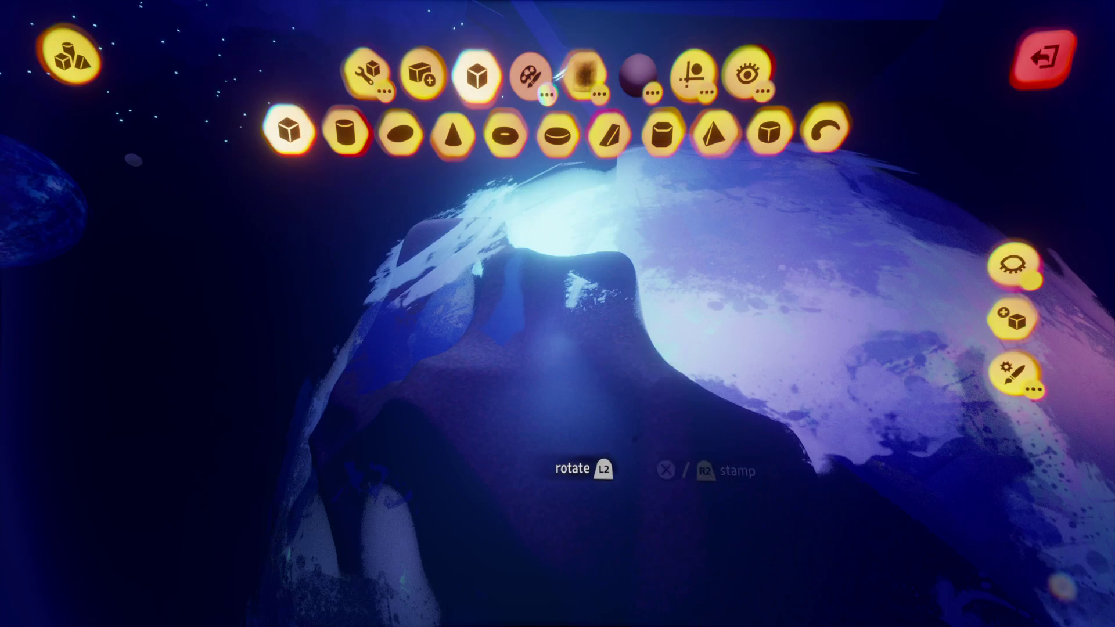
Shift a block shape in the planet's dark terrain slightly with the move tool
{"action": "left_click", "coordinate": [366, 76]}
{"action": "left_click", "coordinate": [374, 134]}
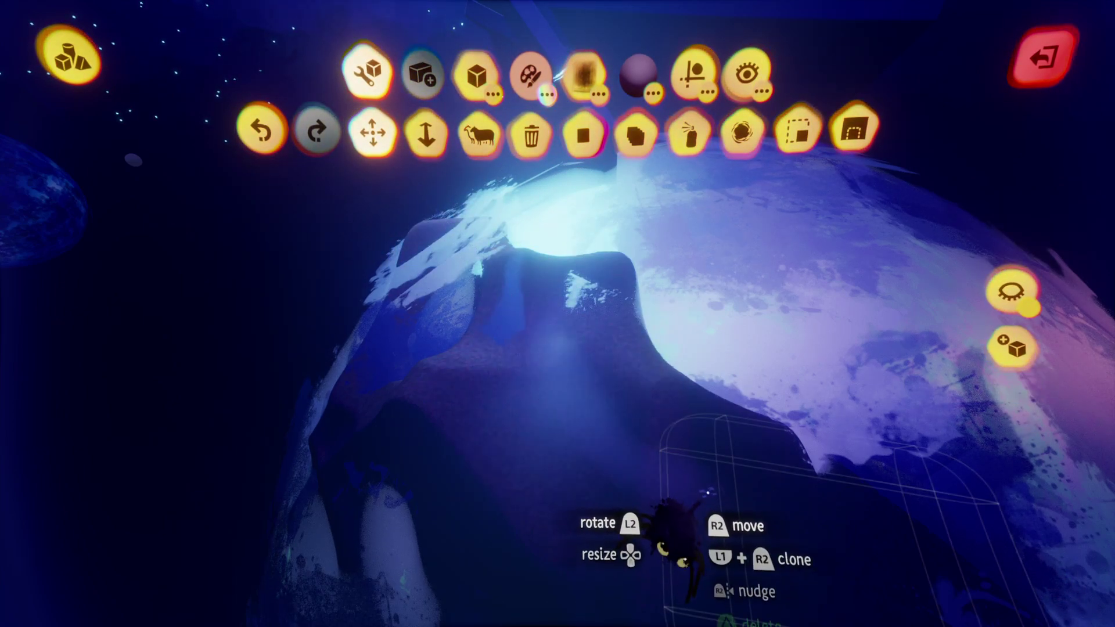
{"action": "left_click_drag", "start_coordinate": [714, 505], "coordinate": [726, 494]}
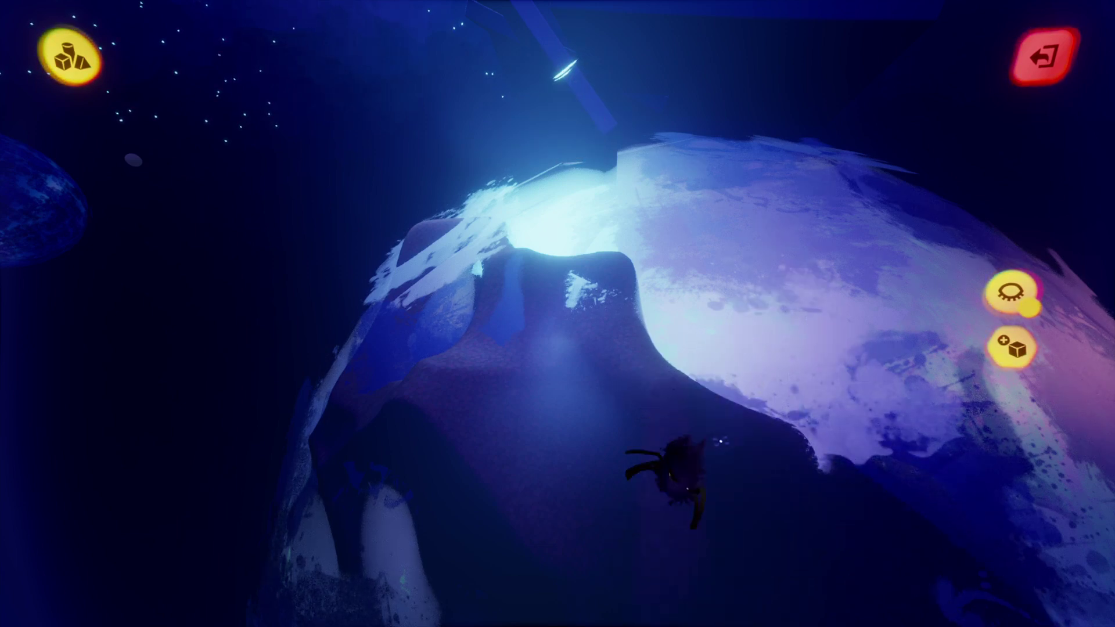
{"action": "key", "text": "Escape"}
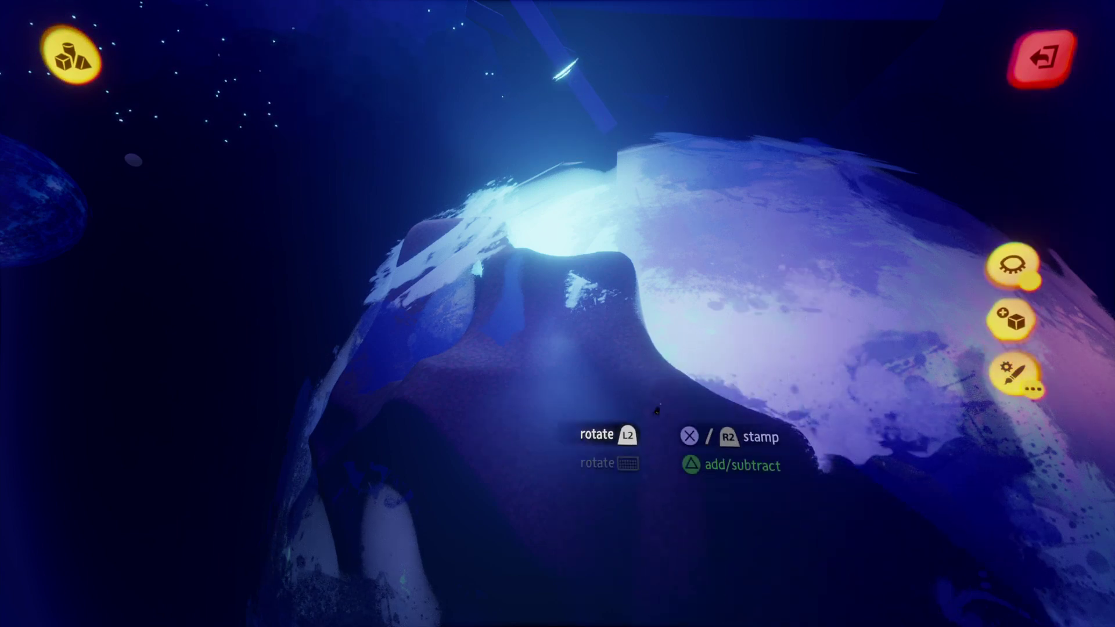
Sample a shade from the planet's dark terrain and start a new sculpture inside the group
{"action": "key", "text": "c"}
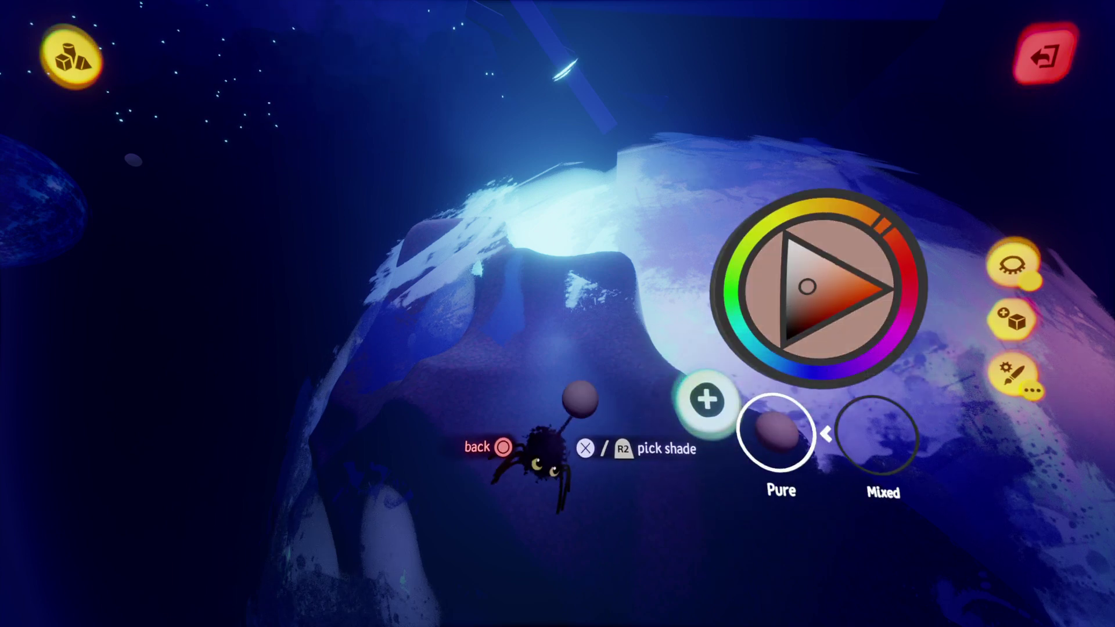
{"action": "left_click", "coordinate": [540, 460]}
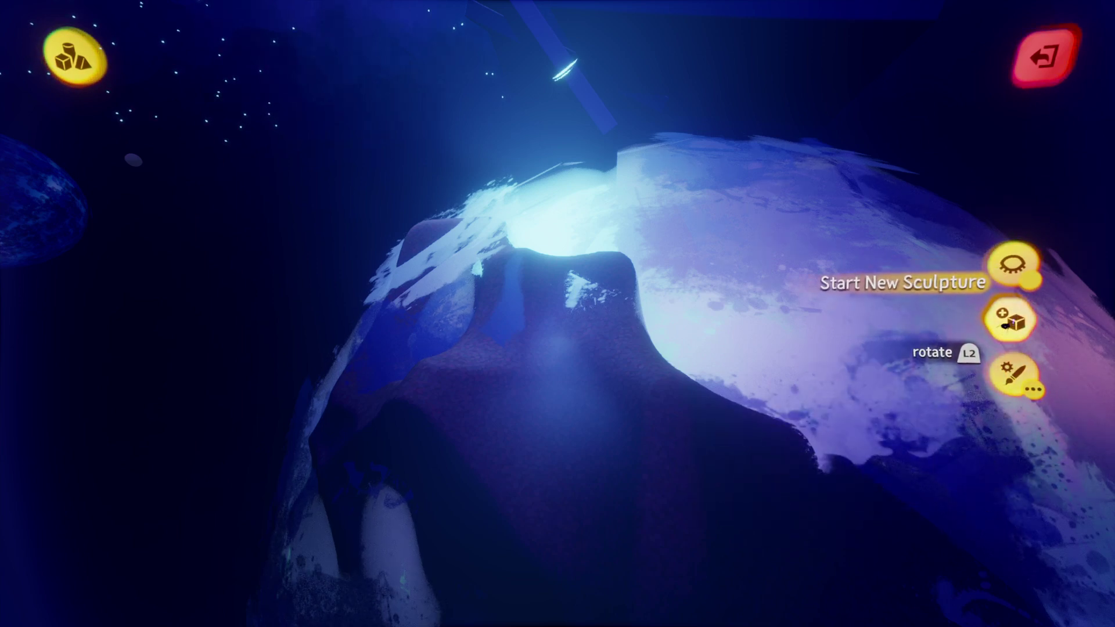
{"action": "left_click", "coordinate": [1013, 320]}
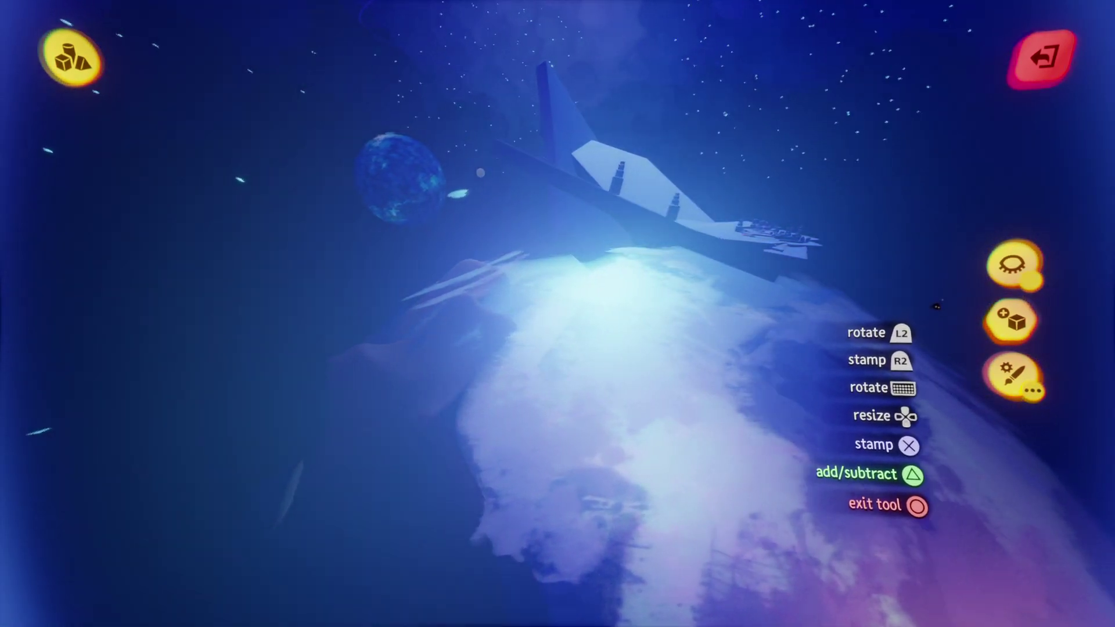
Switch the new sculpture's fleck to the sparse, branching brush style
{"action": "middle_click_drag", "start_coordinate": [828, 415], "coordinate": [620, 332]}
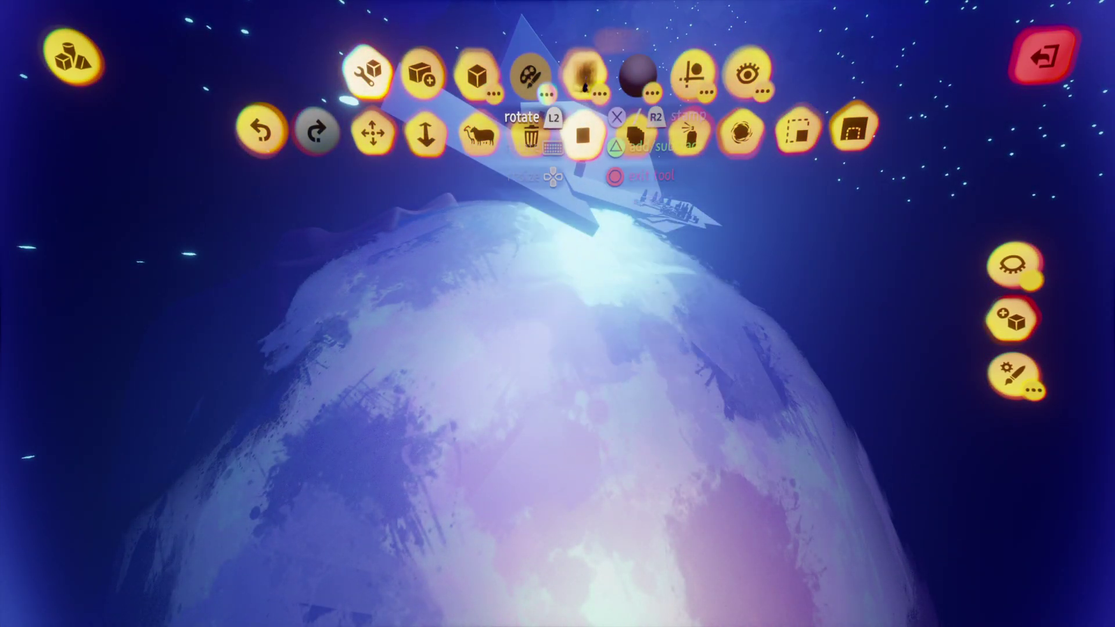
{"action": "left_click", "coordinate": [572, 84]}
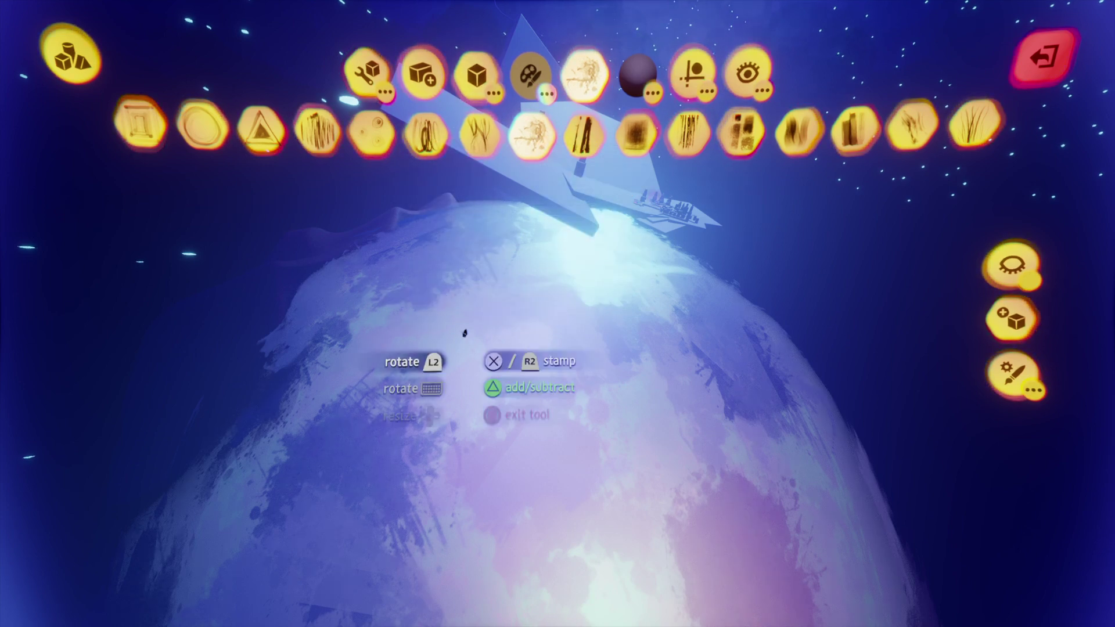
{"action": "key", "text": "c"}
{"action": "key", "text": "Escape"}
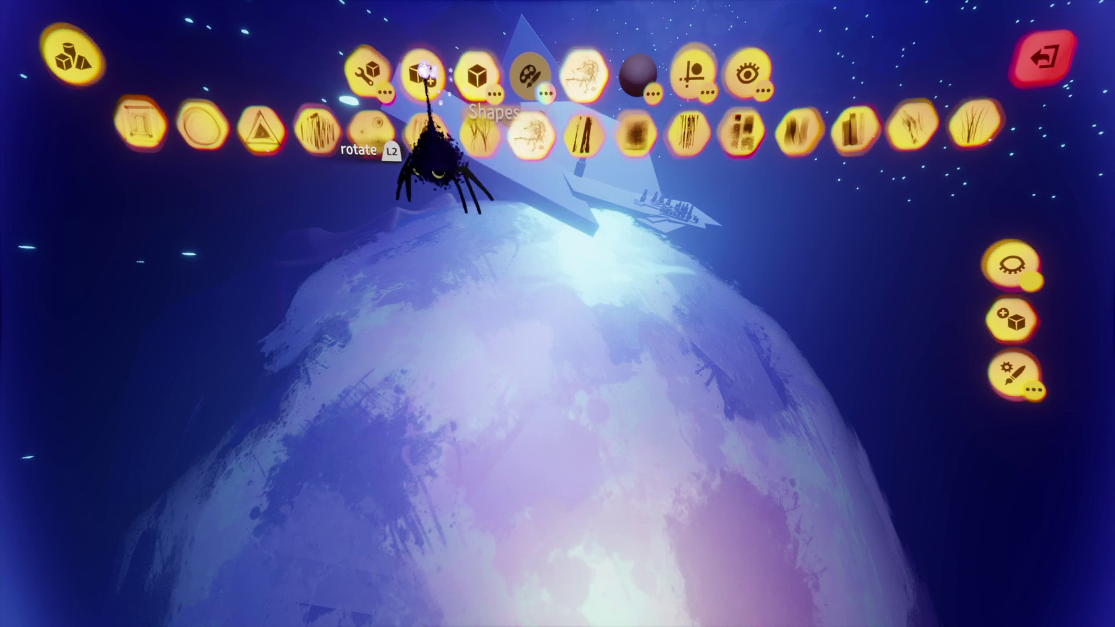
Choose the many-sided prism as the stamp shape and open it in the shape editor
{"action": "left_click", "coordinate": [470, 75]}
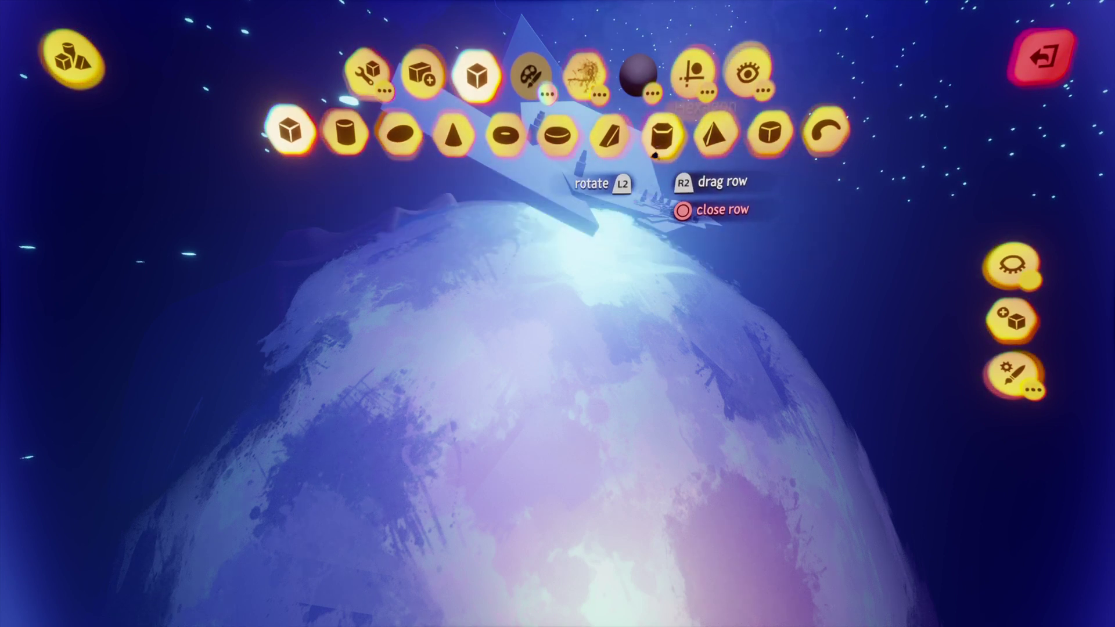
{"action": "left_click", "coordinate": [662, 136]}
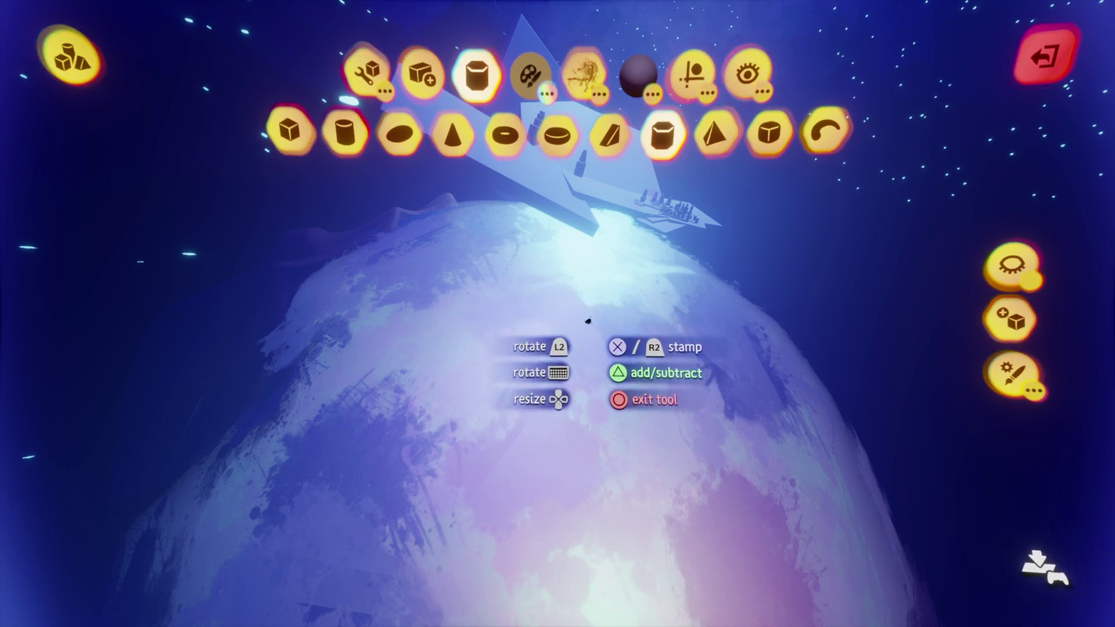
{"action": "key", "text": "Tab"}
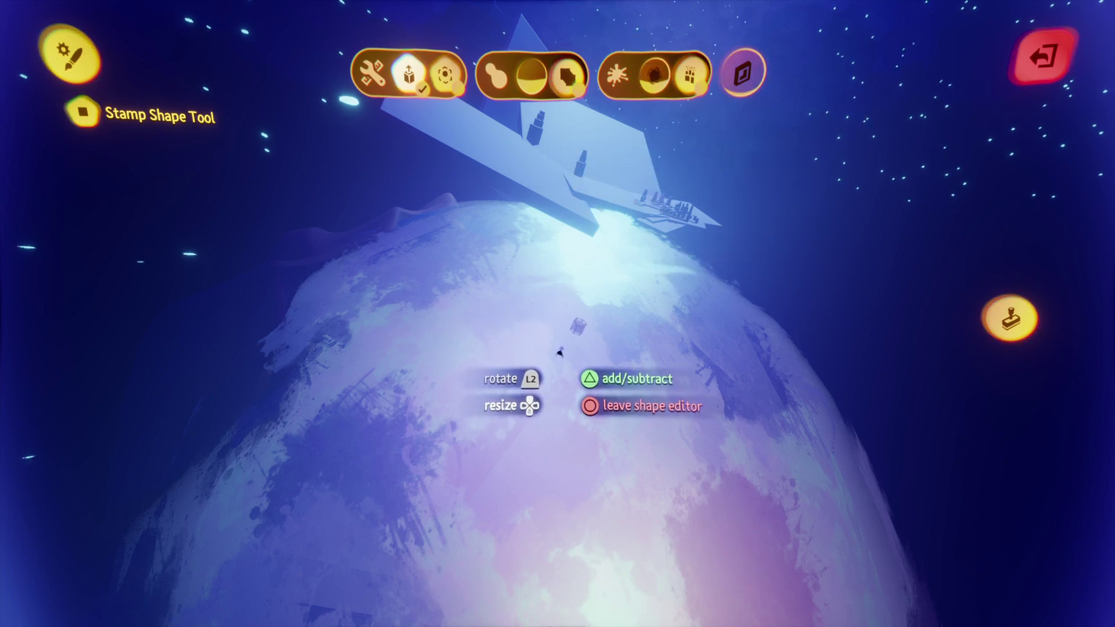
Enlarge the prism stamp and flatten it into a wide hexagonal slab, and close the shape editor
{"action": "key", "text": "Up"}
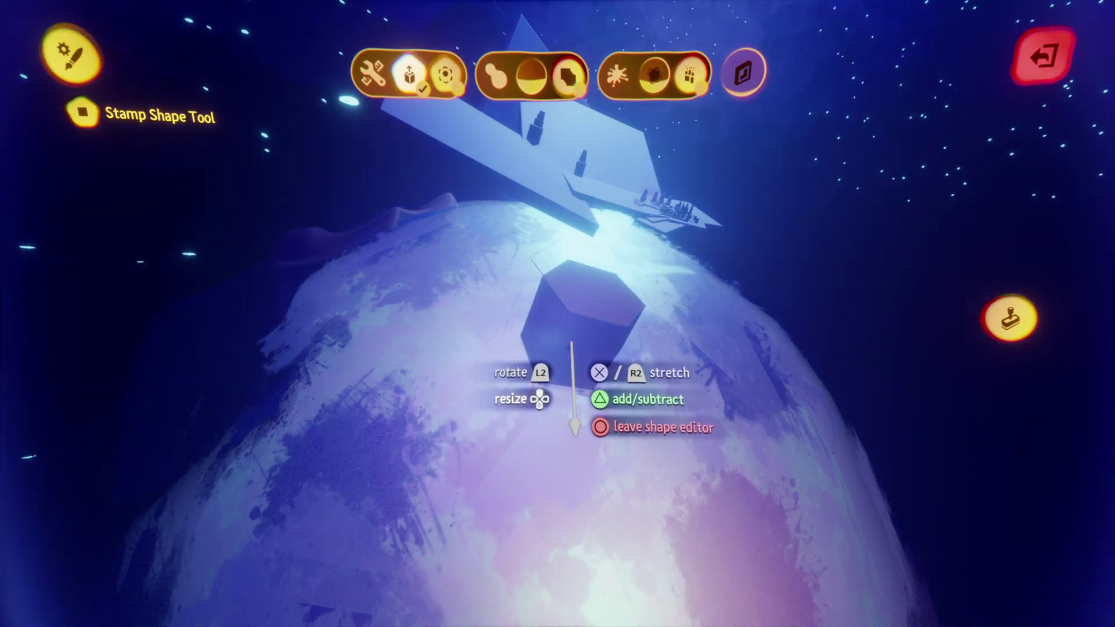
{"action": "key", "text": "Up"}
{"action": "key", "text": "Down"}
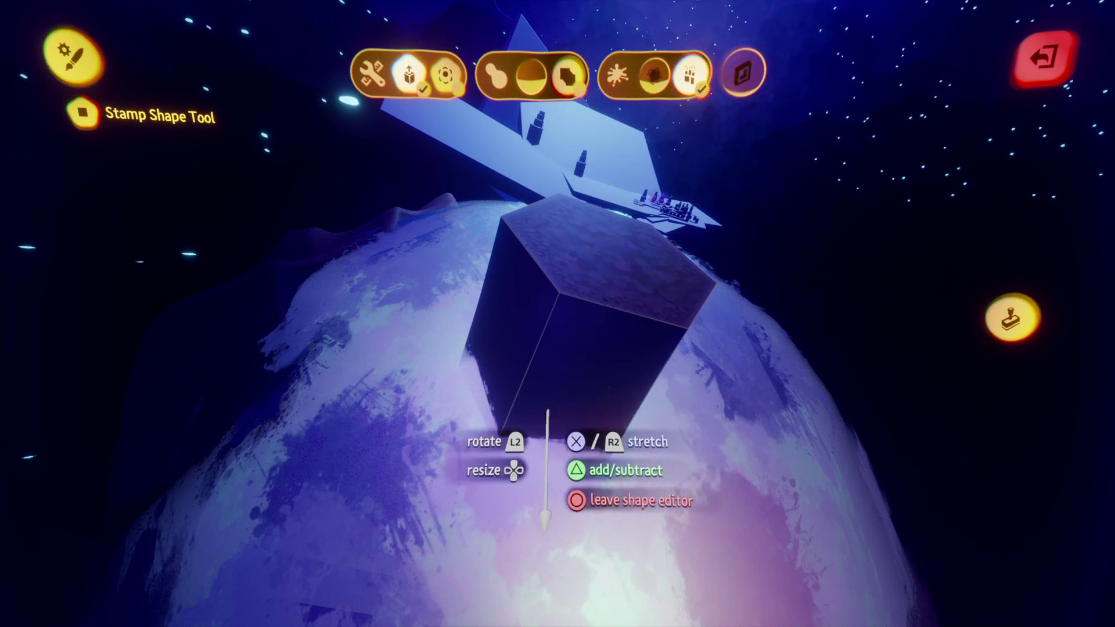
{"action": "left_click_drag", "start_coordinate": [606, 285], "coordinate": [546, 375]}
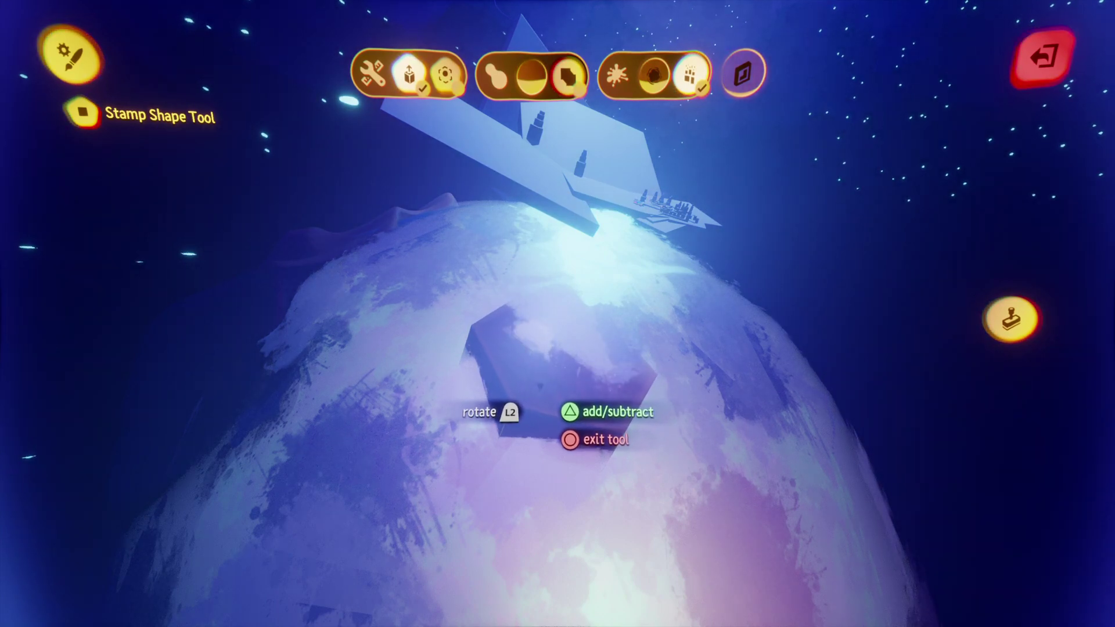
{"action": "key", "text": "Escape"}
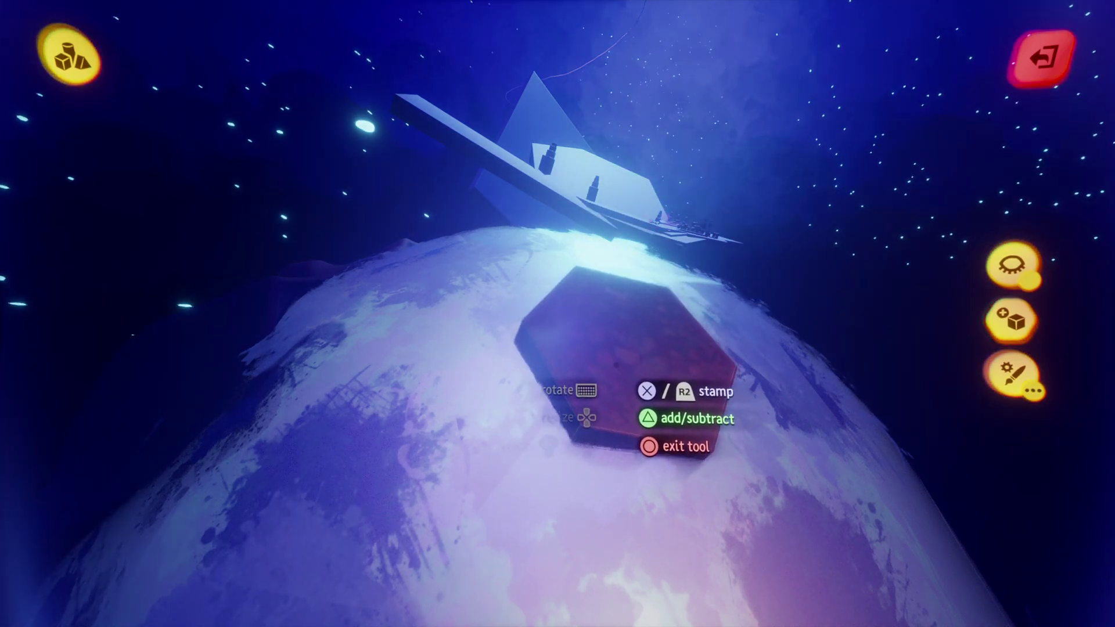
Try several muted tints on the hexagonal stamp, including orange, violet and blue
{"action": "key", "text": "c"}
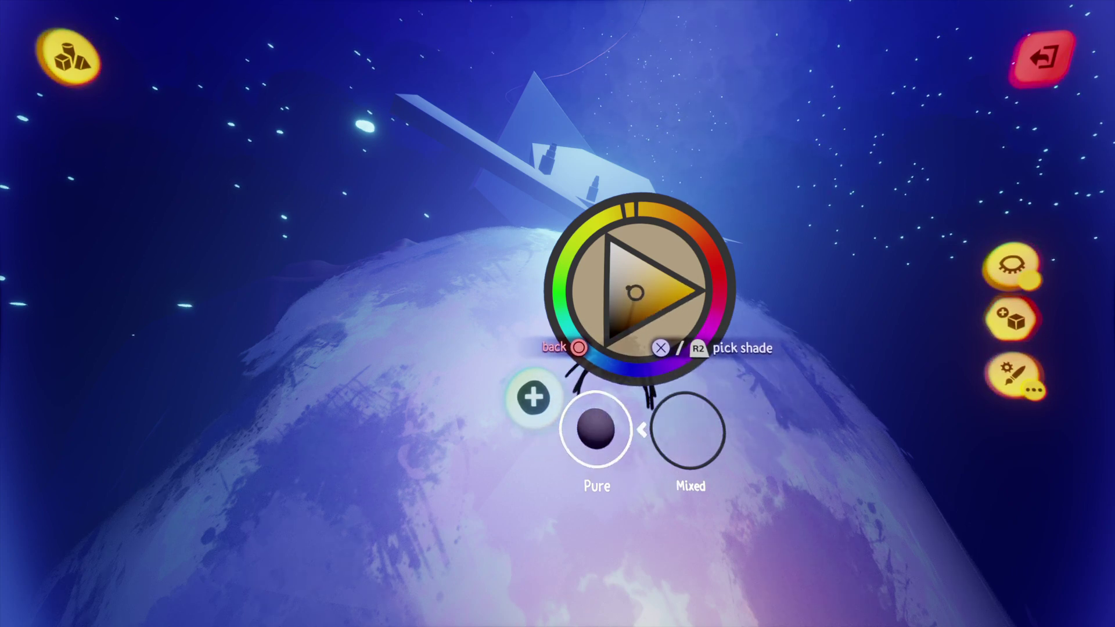
{"action": "left_click", "coordinate": [643, 300]}
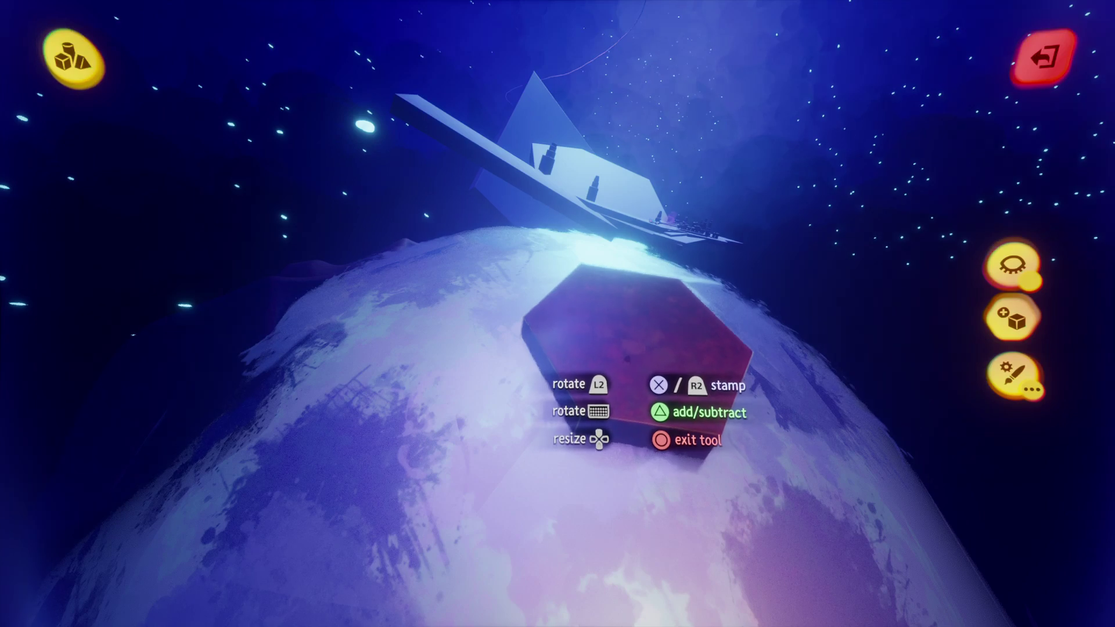
{"action": "key", "text": "c"}
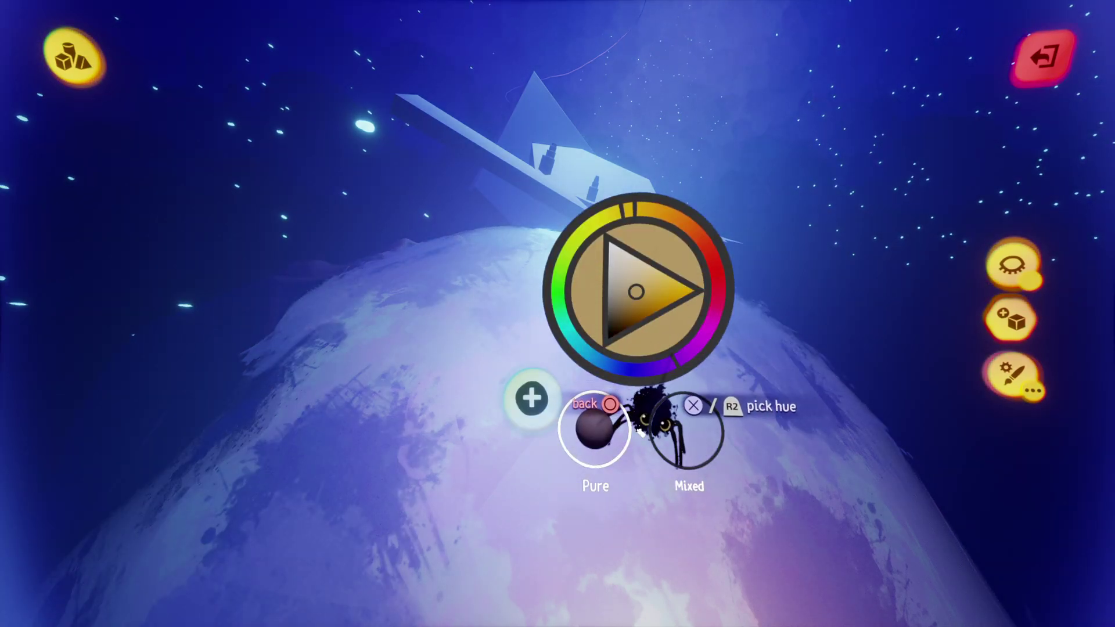
{"action": "key", "text": "Escape"}
{"action": "key", "text": "c"}
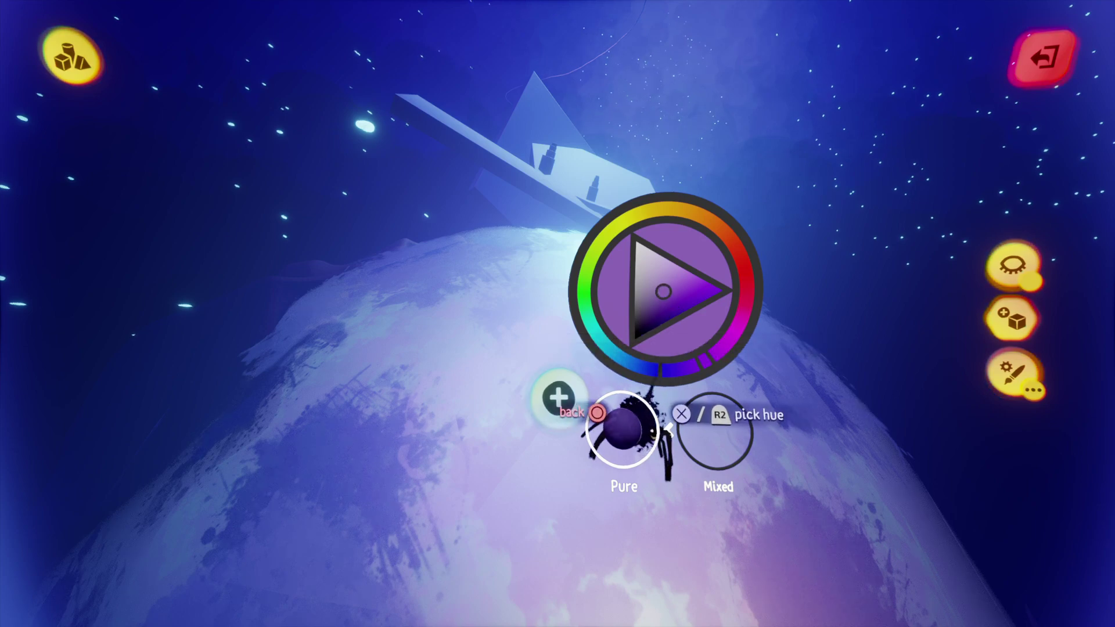
{"action": "key", "text": "Escape"}
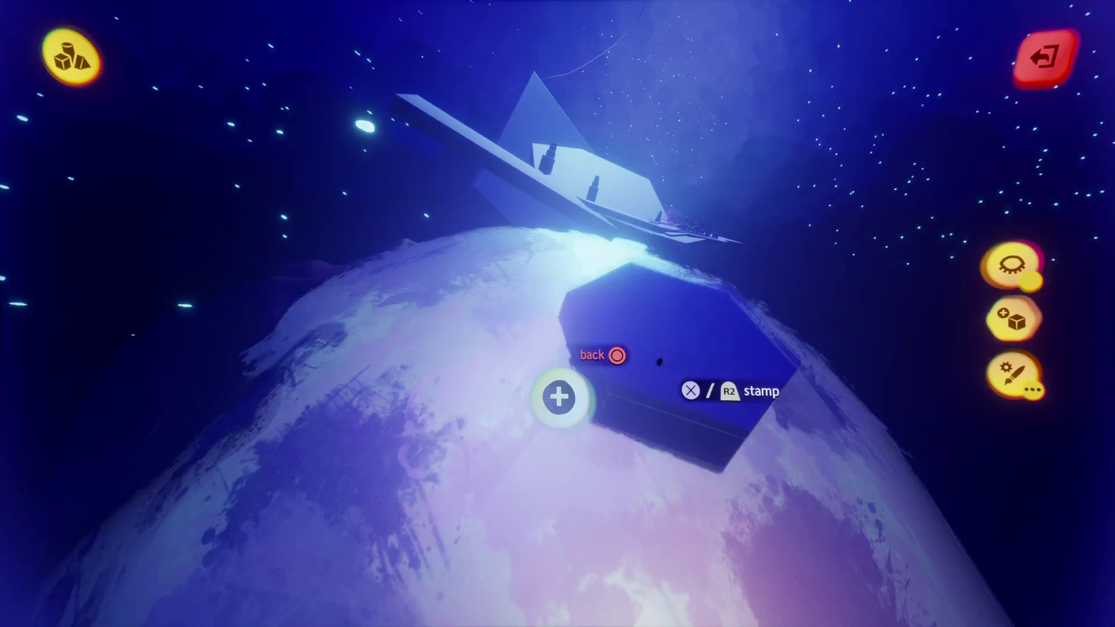
{"action": "key", "text": "c"}
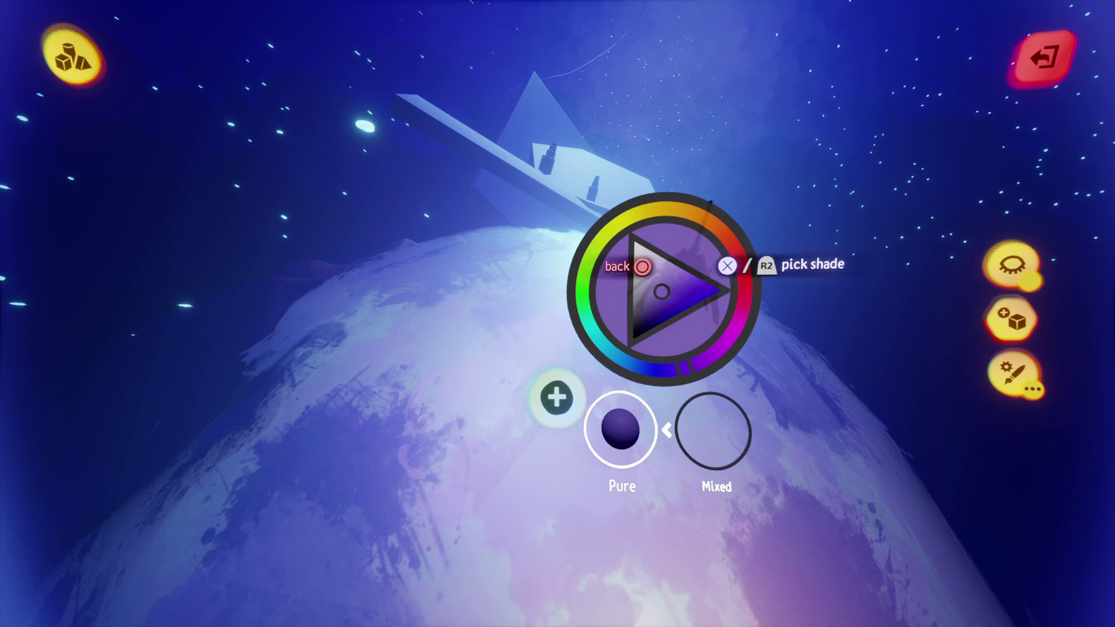
{"action": "left_click", "coordinate": [557, 396]}
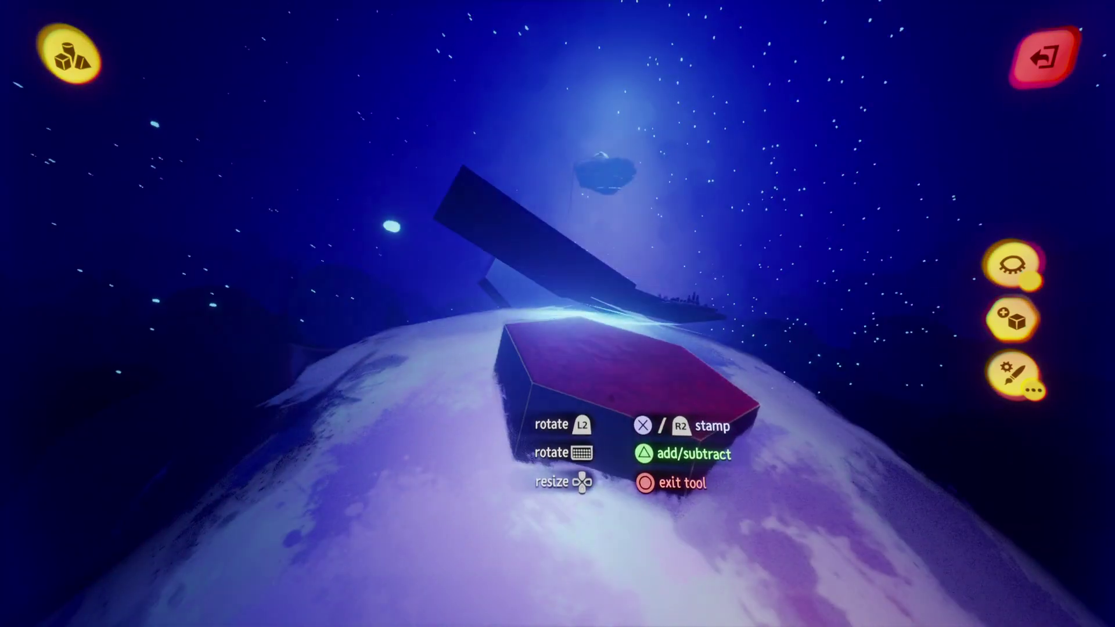
Turn the reddish hexagonal slab to lie along the planet's surface, stamp it there and undo the stamp
{"action": "middle_click_drag", "start_coordinate": [627, 371], "coordinate": [651, 406]}
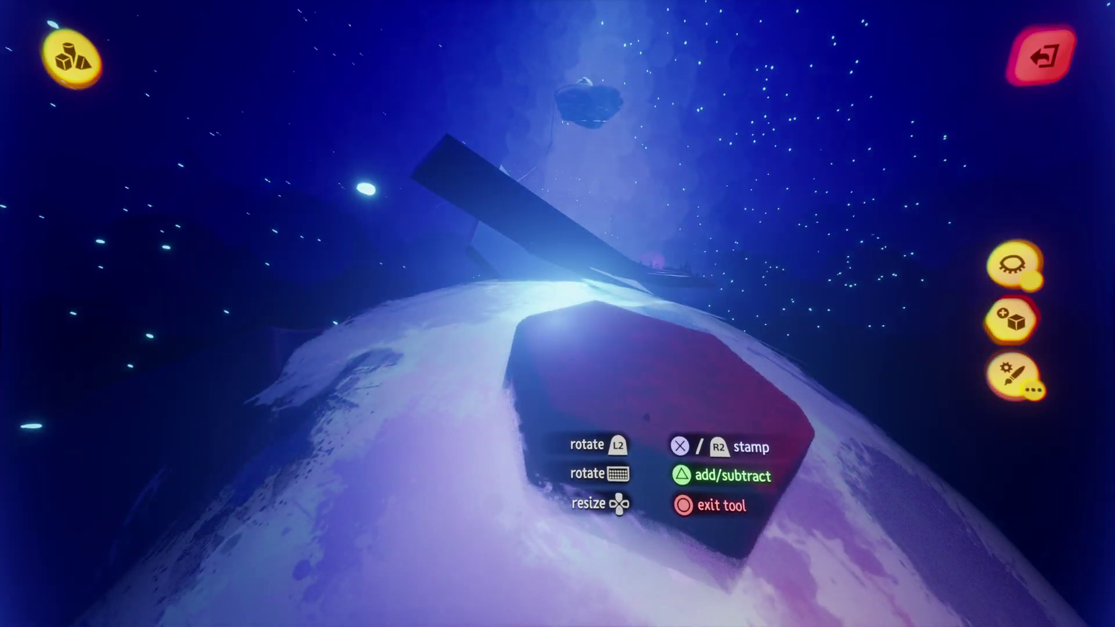
{"action": "middle_click_drag", "start_coordinate": [657, 419], "coordinate": [651, 425]}
{"action": "left_click", "coordinate": [651, 425]}
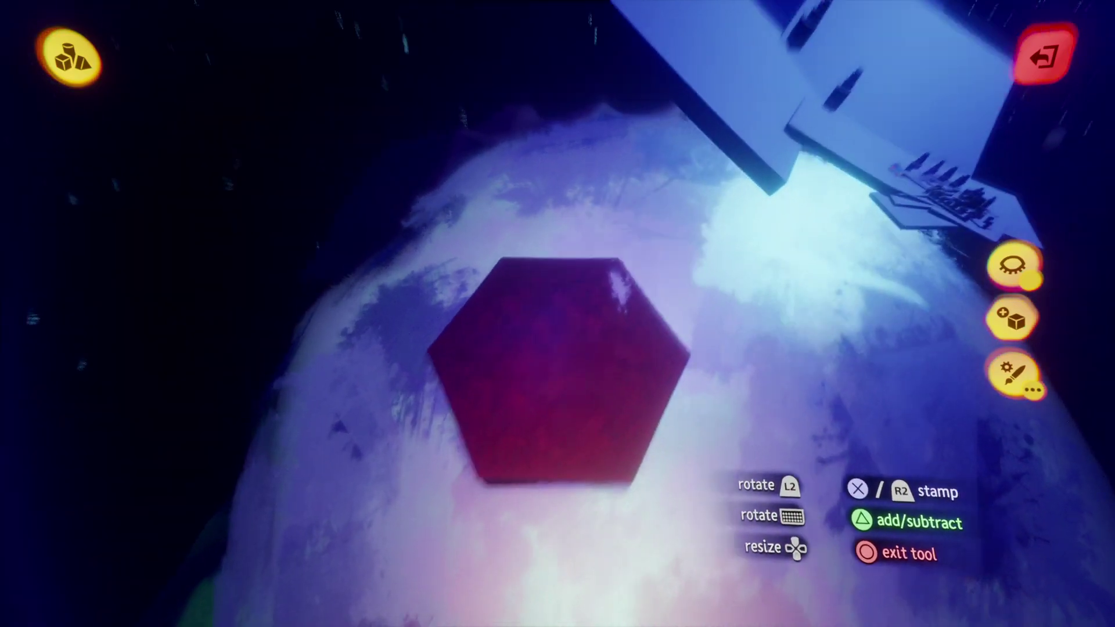
{"action": "key", "text": "ctrl+z"}
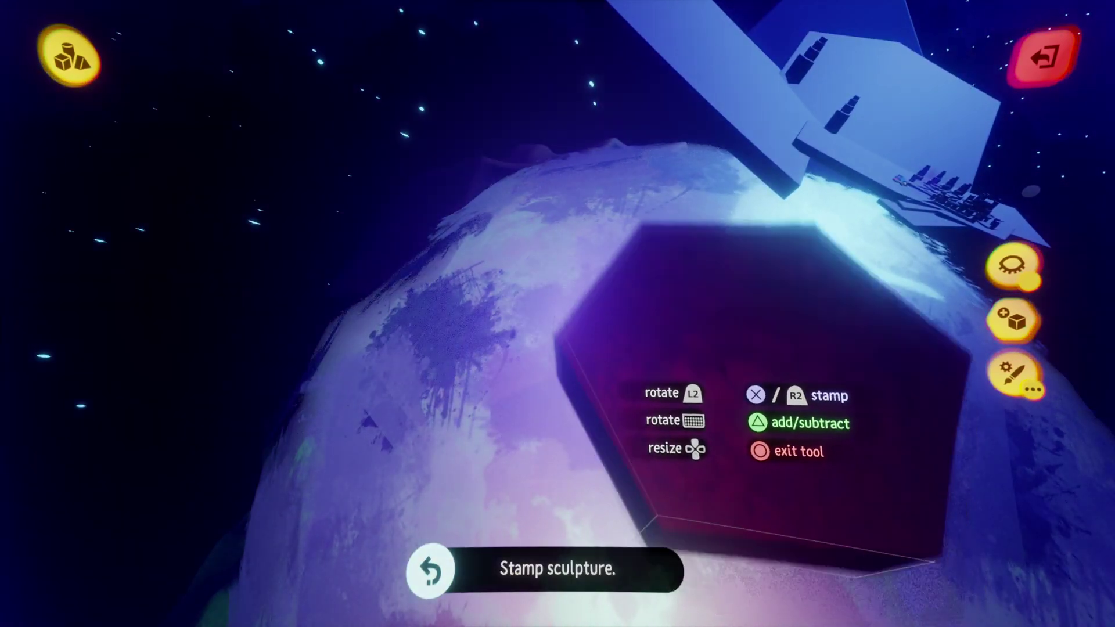
Try a blue-violet hue with a muted mid-tone shade on the hexagonal stamp
{"action": "key", "text": "c"}
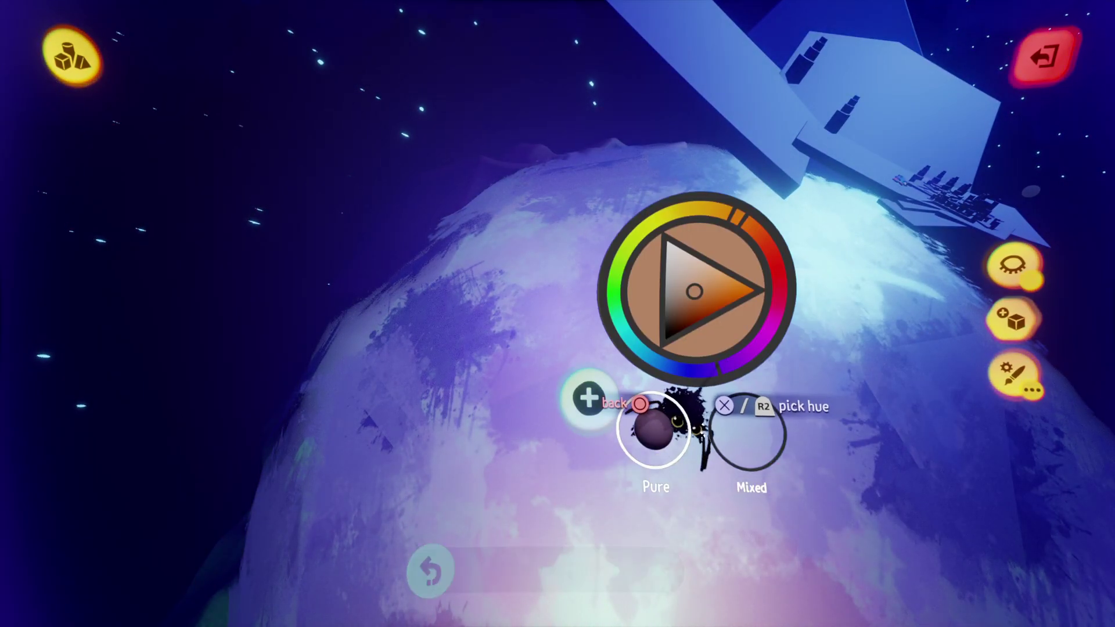
{"action": "left_click", "coordinate": [674, 314]}
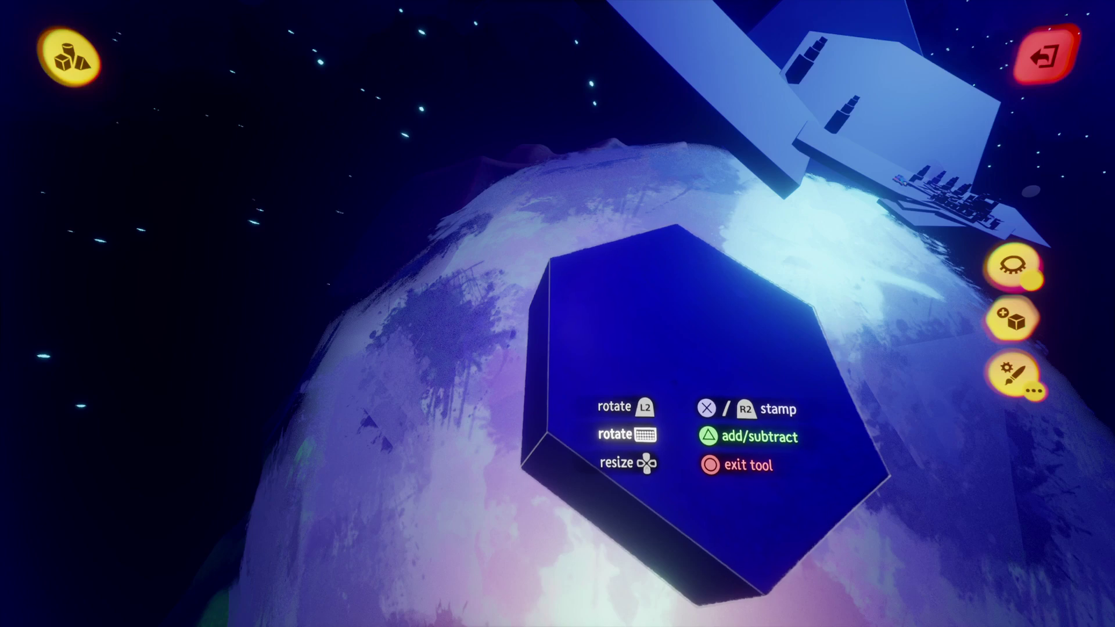
{"action": "key", "text": "c"}
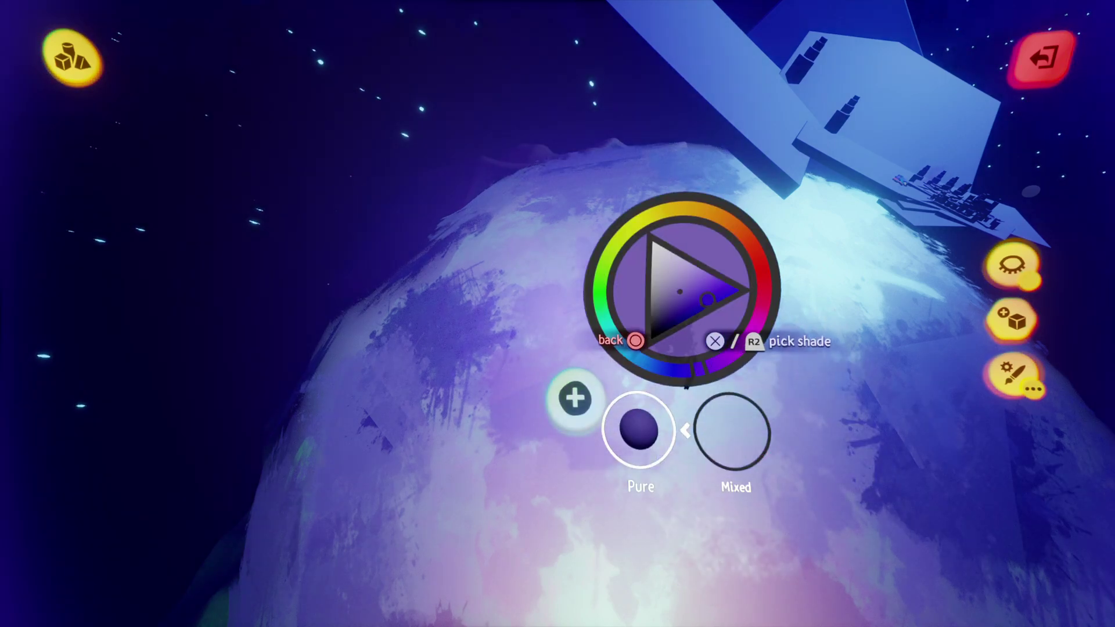
{"action": "left_click", "coordinate": [692, 289]}
{"action": "key", "text": "Escape"}
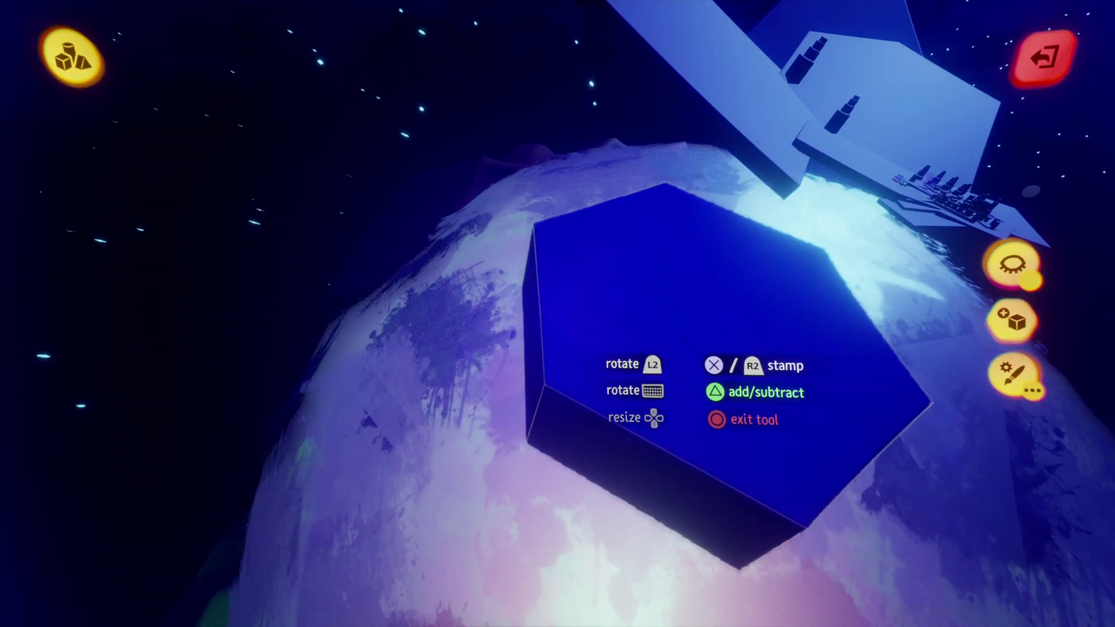
Shift the hexagonal stamp's tint to magenta and adjust its shade to a dark, muted purple
{"action": "key", "text": "c"}
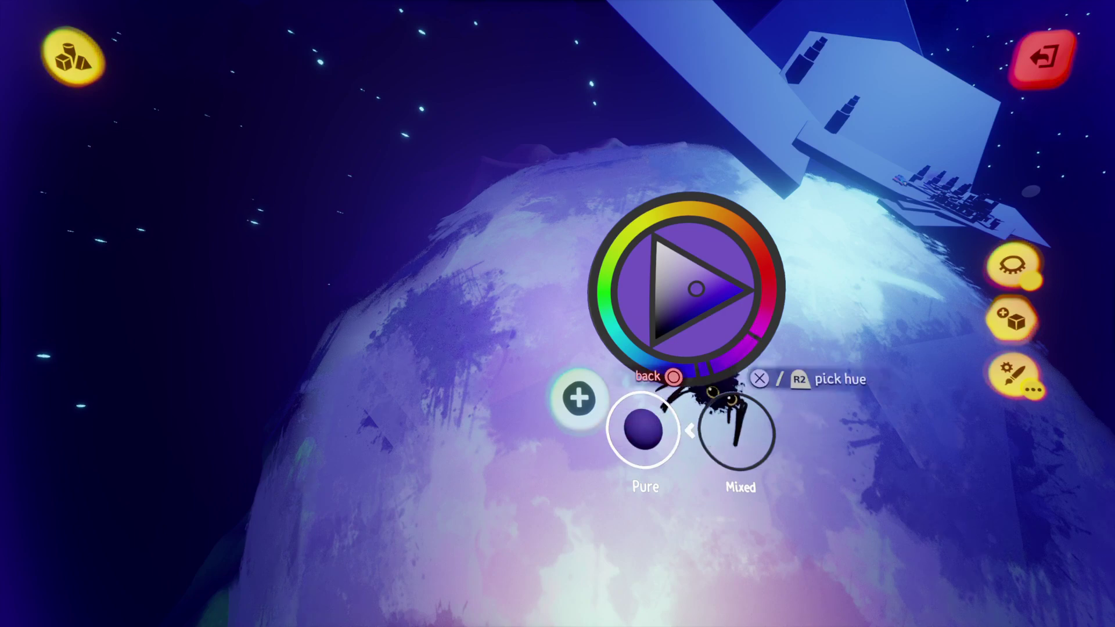
{"action": "key", "text": "x"}
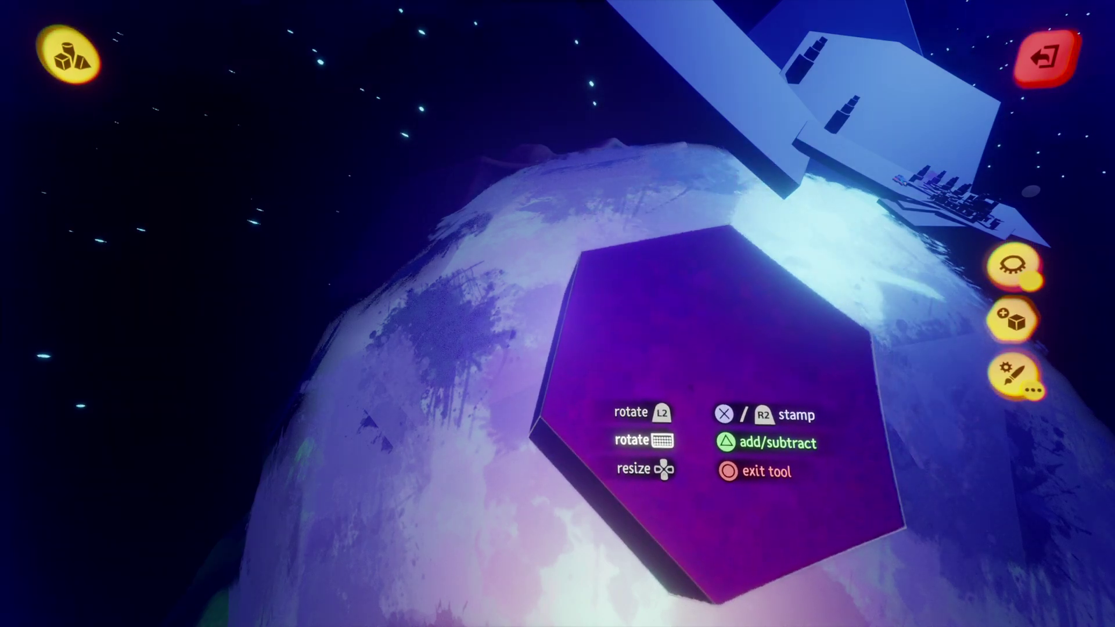
{"action": "key", "text": "c"}
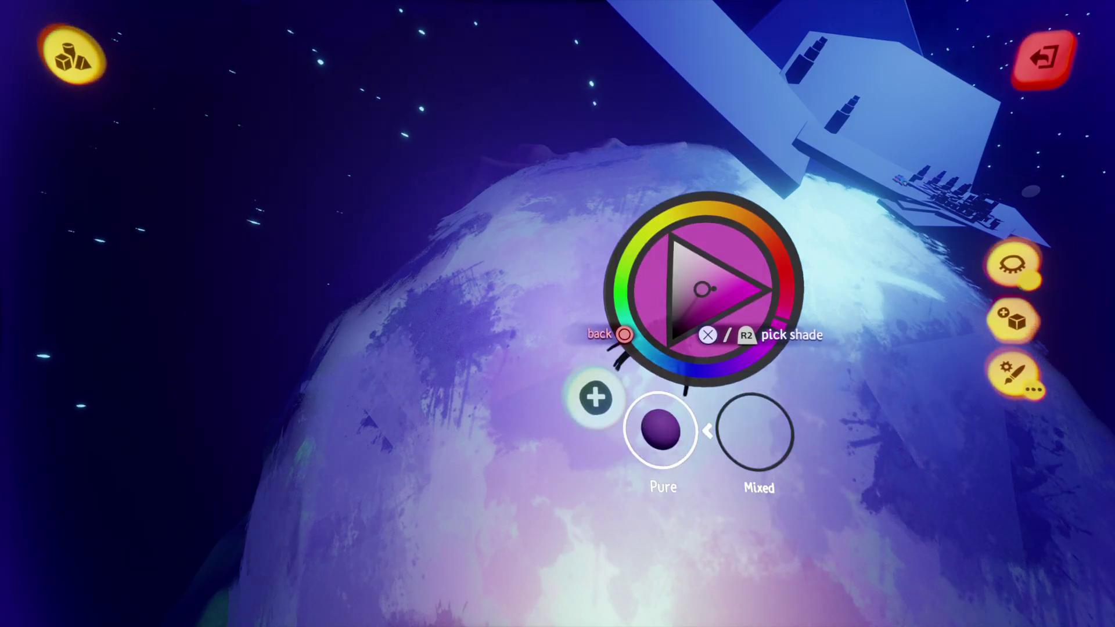
{"action": "key", "text": "x"}
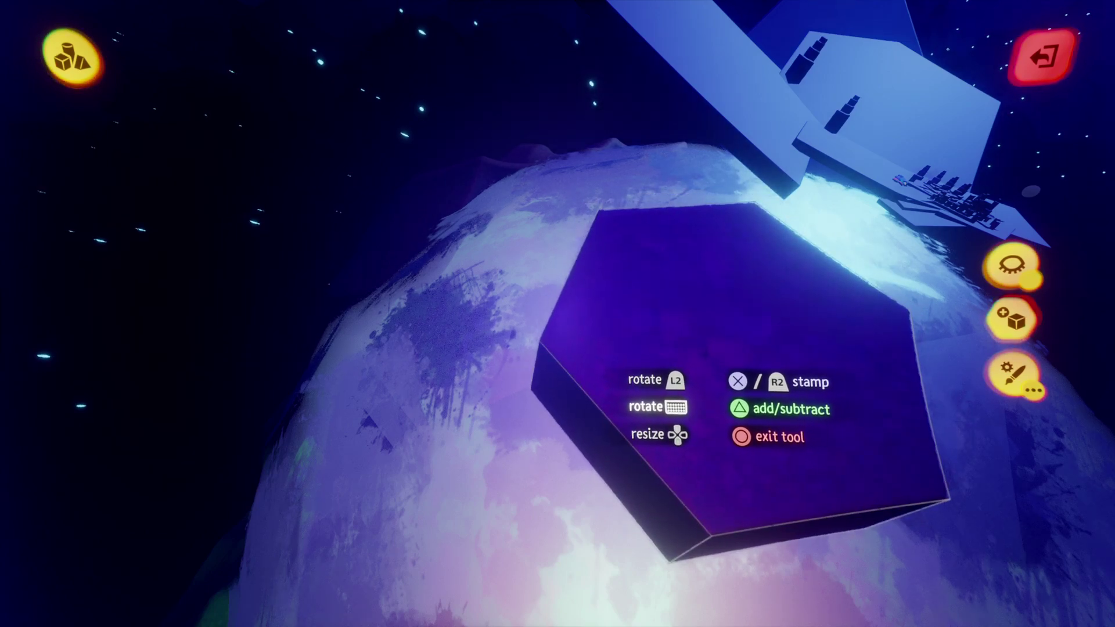
{"action": "key", "text": "s"}
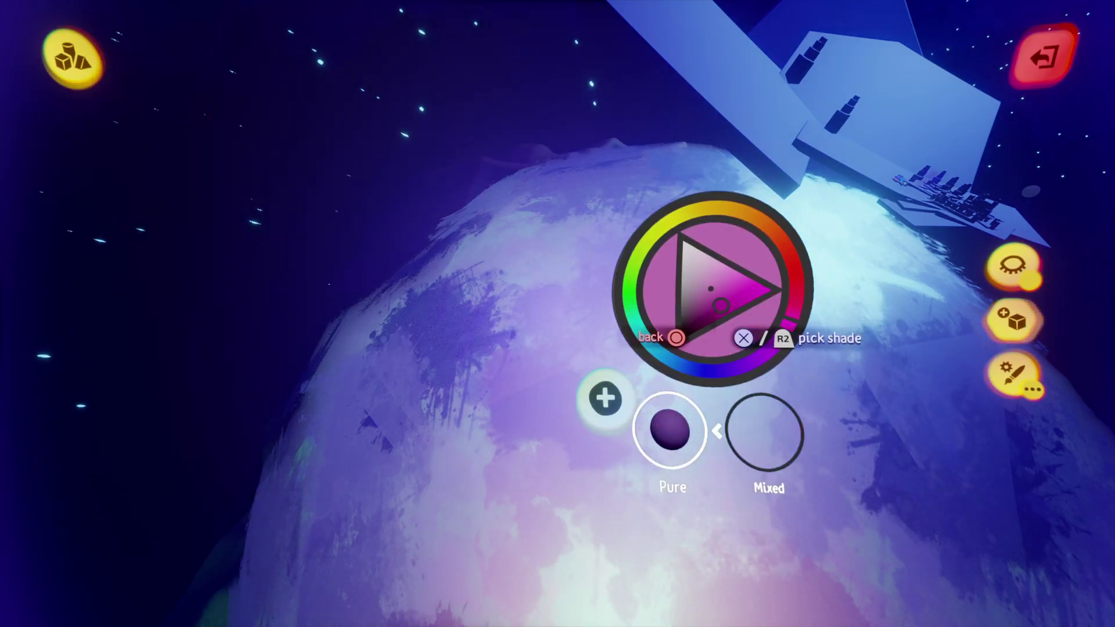
{"action": "key", "text": "Escape"}
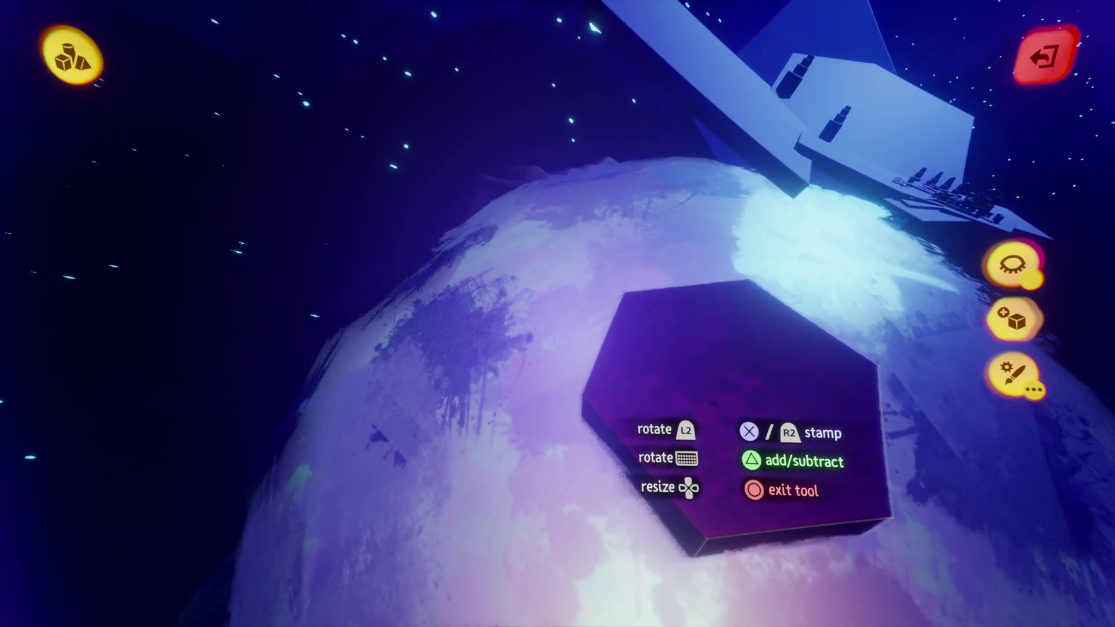
Enlarge the dark purple hexagonal slab and stamp it partly sunk into the planet's pale surface
{"action": "key", "text": "Up"}
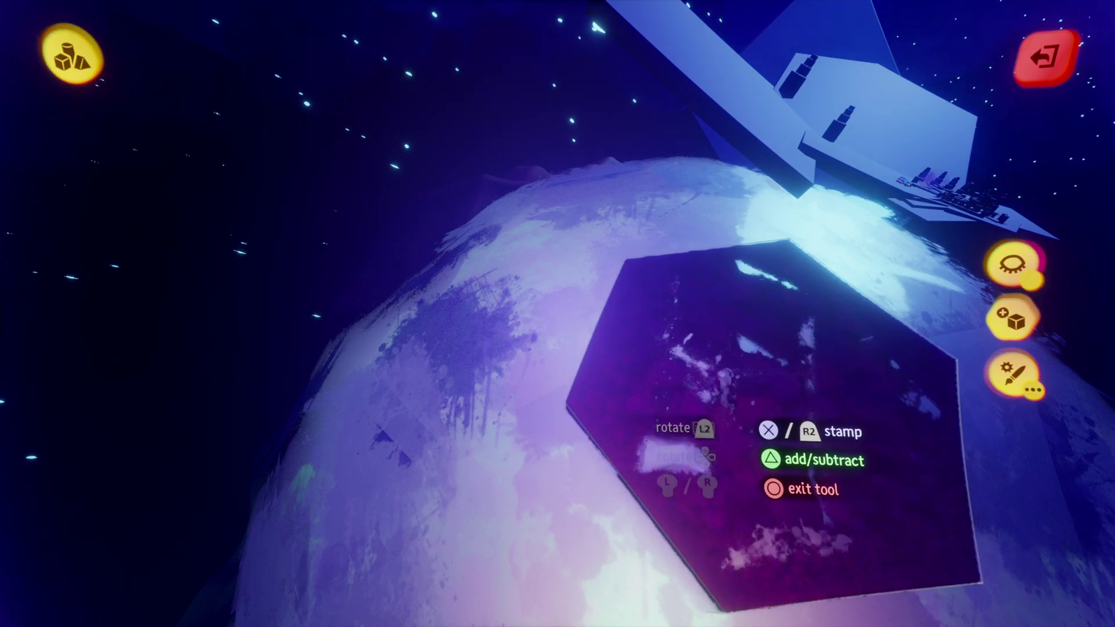
{"action": "left_click", "coordinate": [775, 427]}
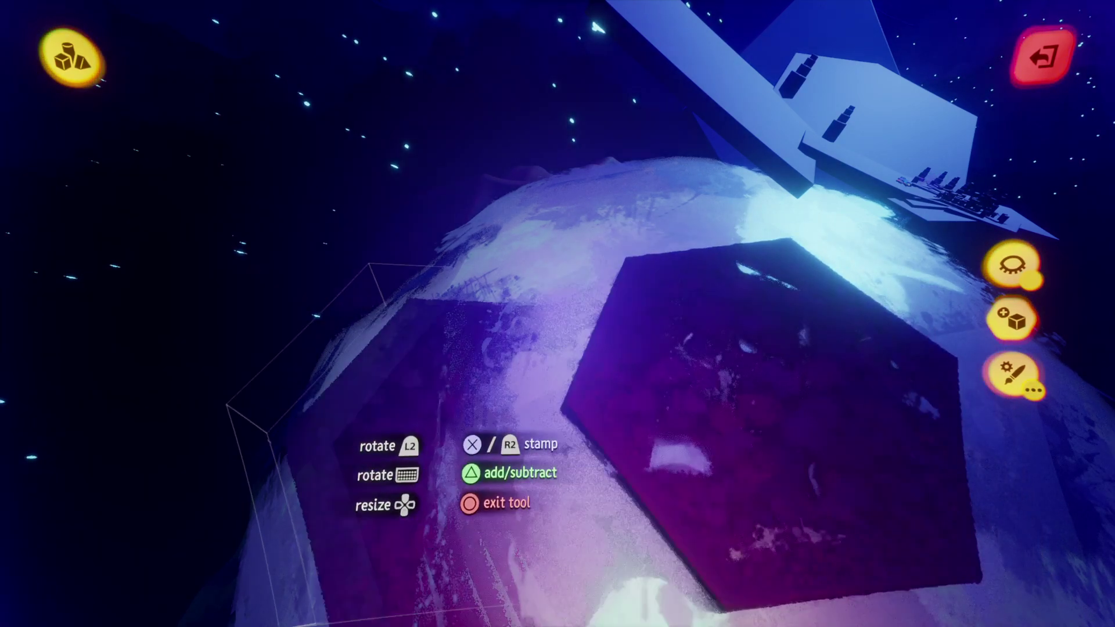